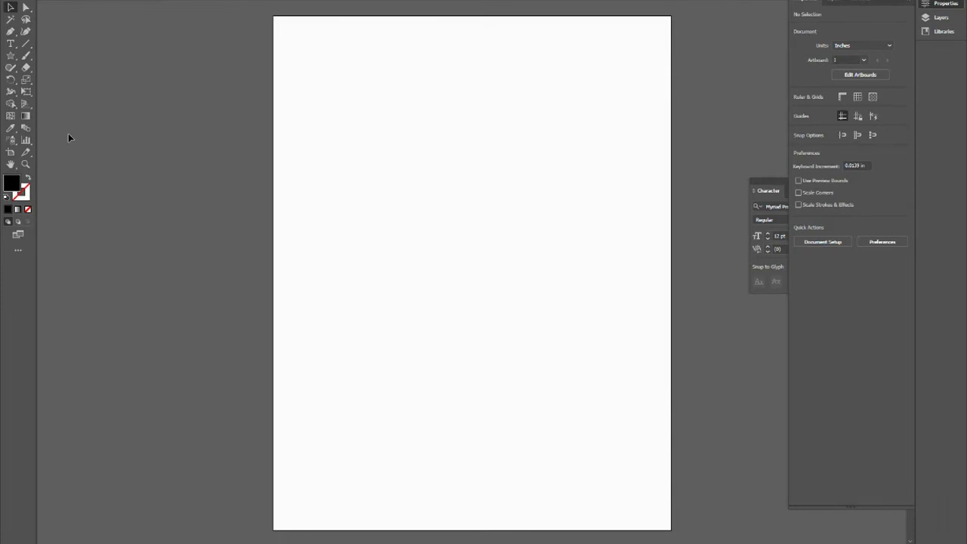
# - Add the point text "Digital Arts" in the upper part of the artboard
pyautogui.click(12, 45)
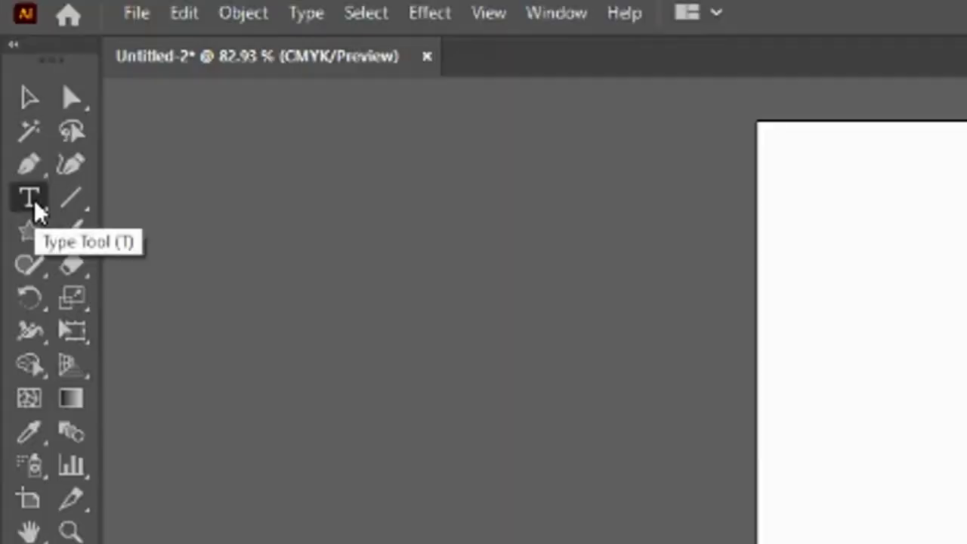
pyautogui.click(379, 176)
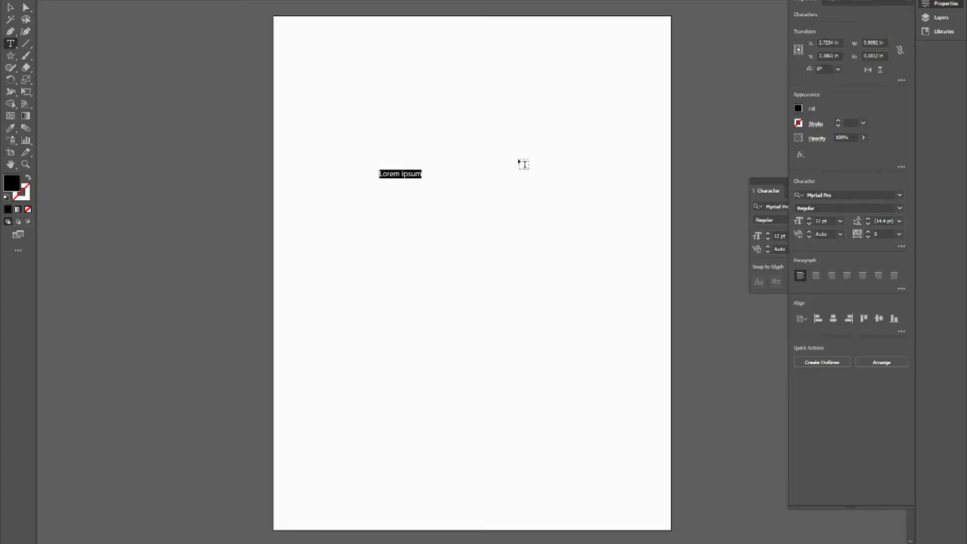
pyautogui.write('Digital Arts')
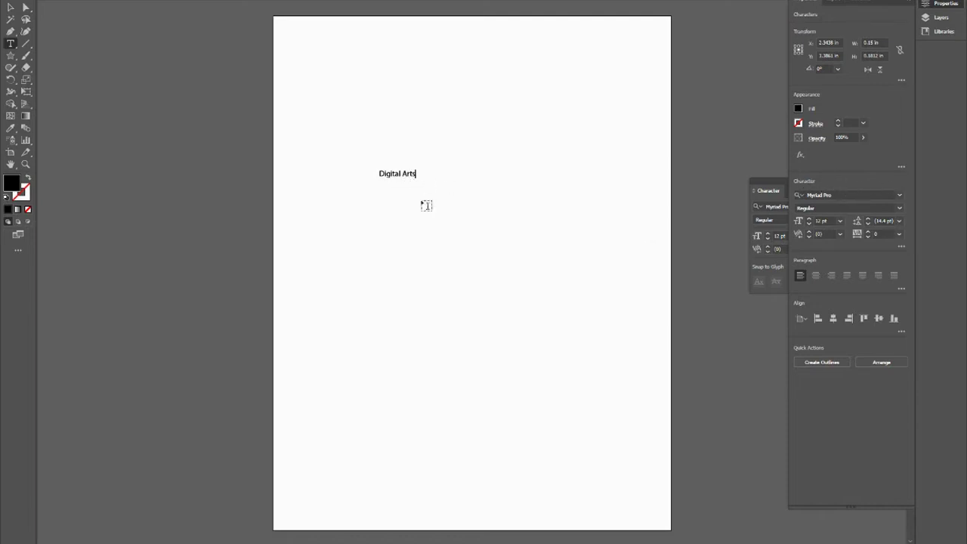
pyautogui.click(899, 195)
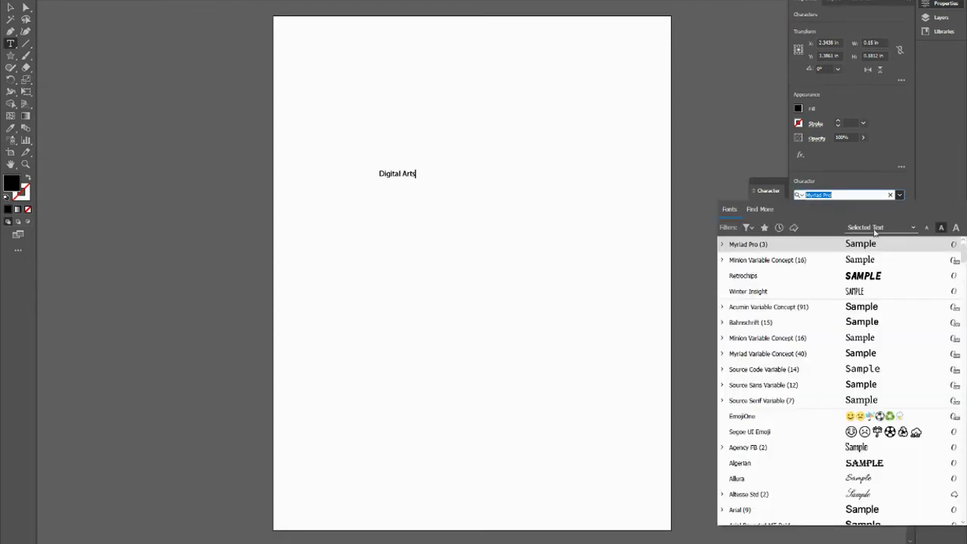
pyautogui.click(922, 194)
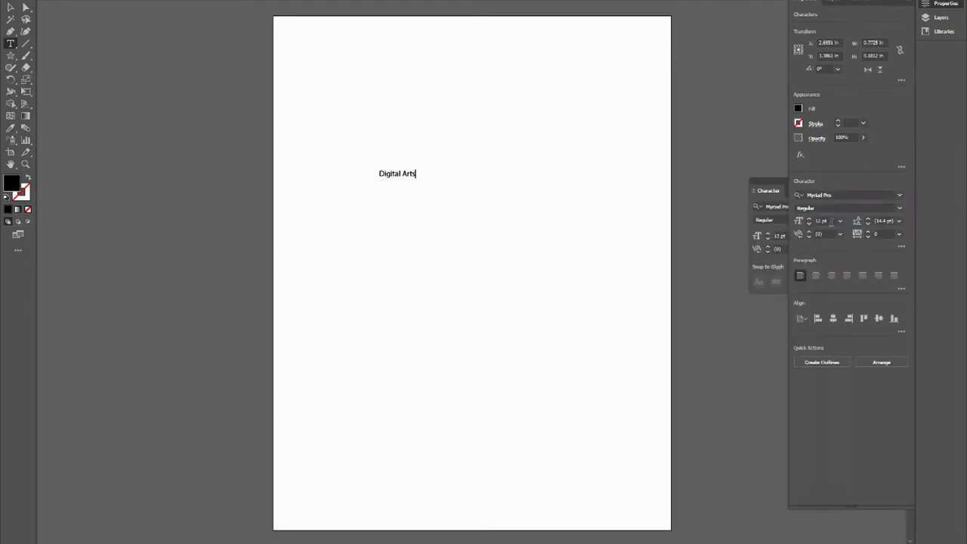
pyautogui.click(841, 222)
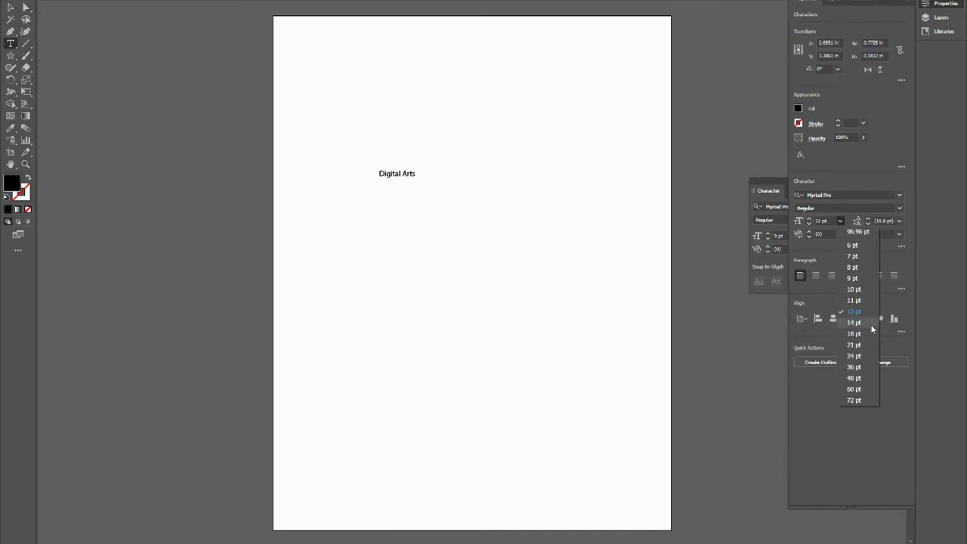
pyautogui.click(934, 239)
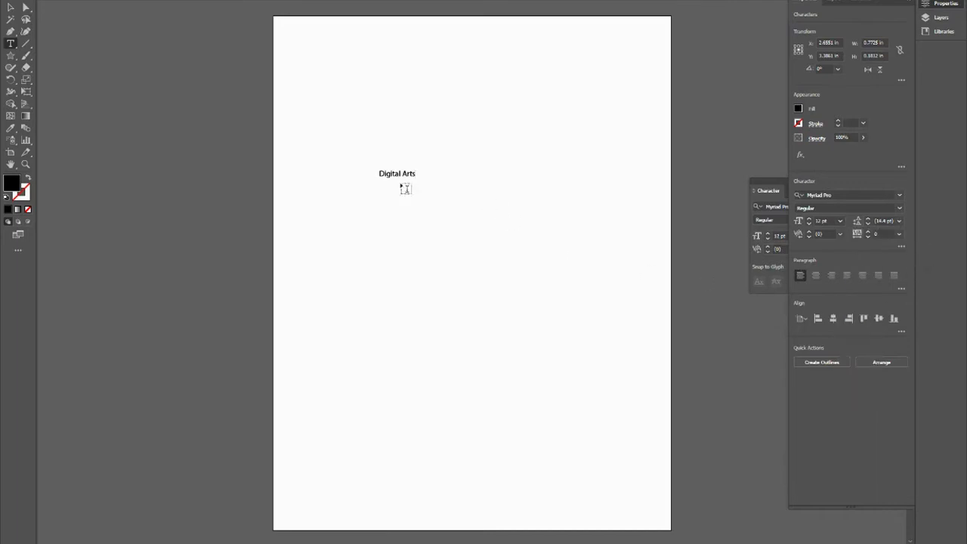
# - Set the whole "Digital Arts" text in the LEMON MILK font at 48 pt
pyautogui.tripleClick(400, 174)
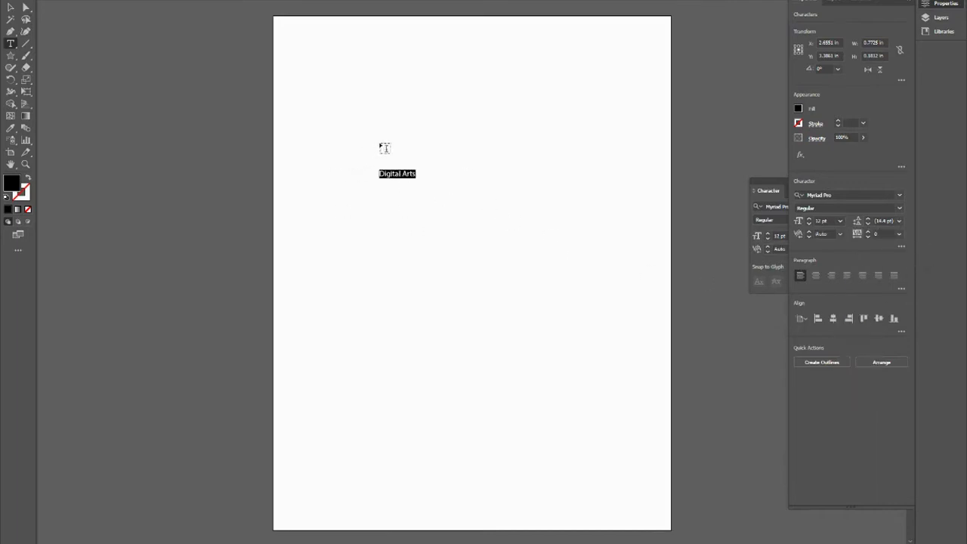
pyautogui.click(900, 195)
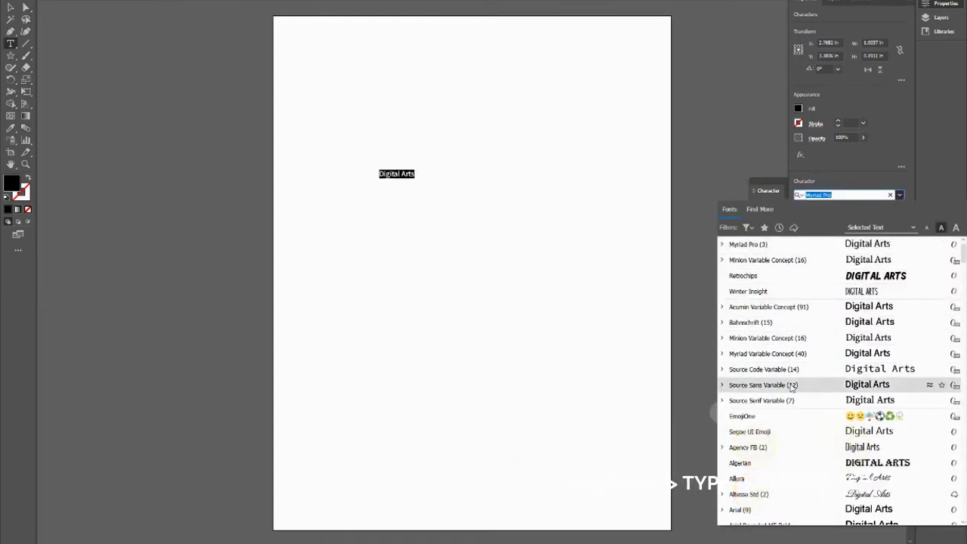
pyautogui.scroll(-5, 768, 385)
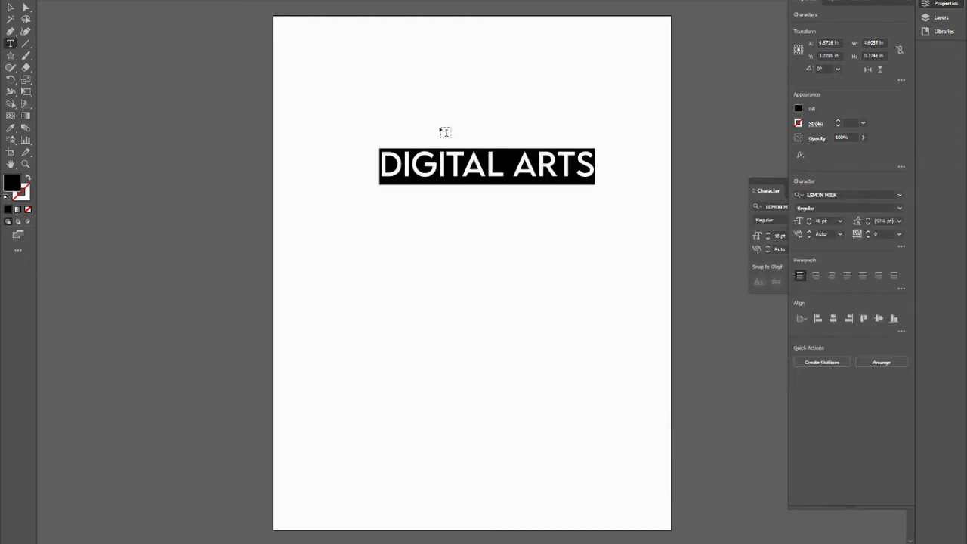
# - Move the DIGITAL ARTS text so it sits roughly centred across the upper part of the artboard
pyautogui.click(10, 7)
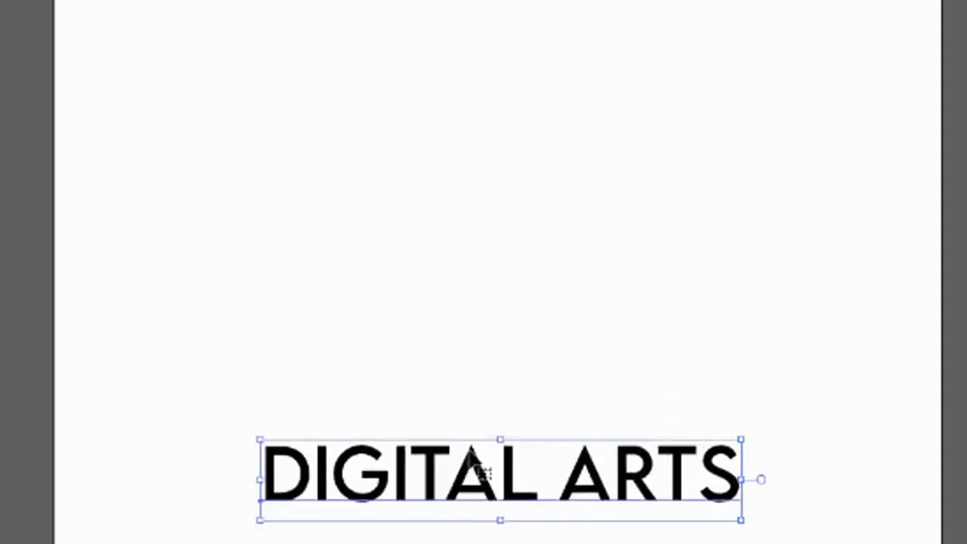
pyautogui.moveTo(477, 479); pyautogui.dragTo(464, 277)
pyautogui.moveTo(464, 278); pyautogui.dragTo(465, 279)
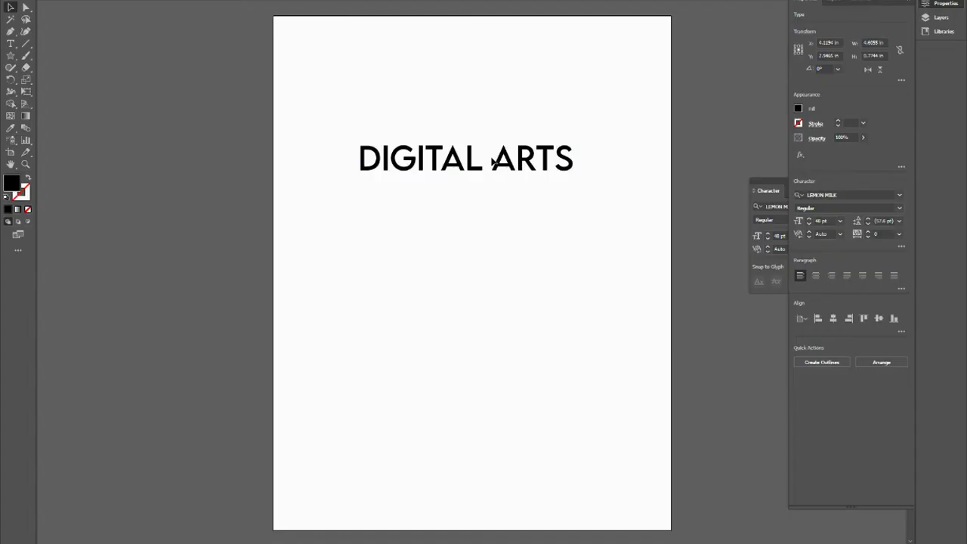
pyautogui.moveTo(491, 157); pyautogui.dragTo(492, 161)
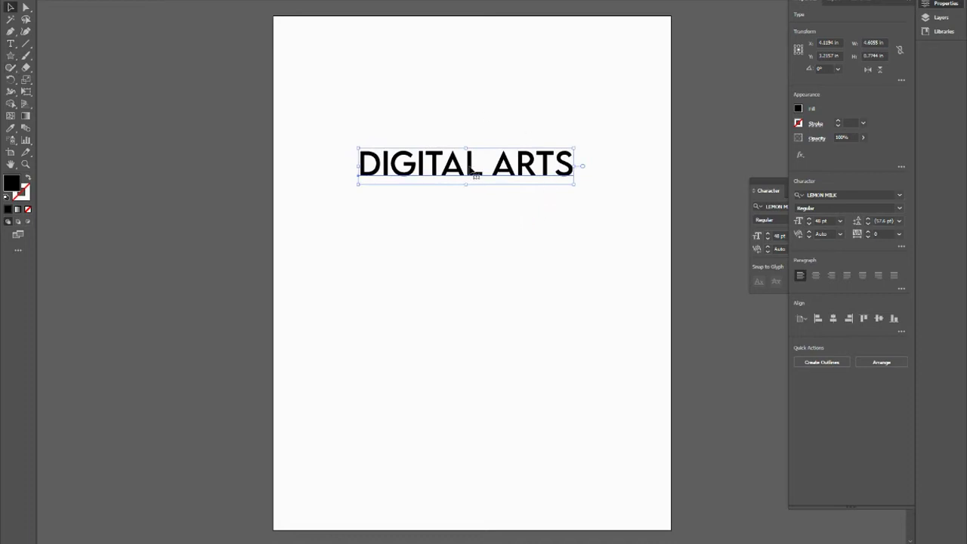
pyautogui.moveTo(449, 162); pyautogui.dragTo(450, 171)
# - Start a Make with Warp envelope distortion on the DIGITAL ARTS text, with Flag style, 1% bend, -2% horizontal and 3% vertical distortion
pyautogui.click(88, 0)
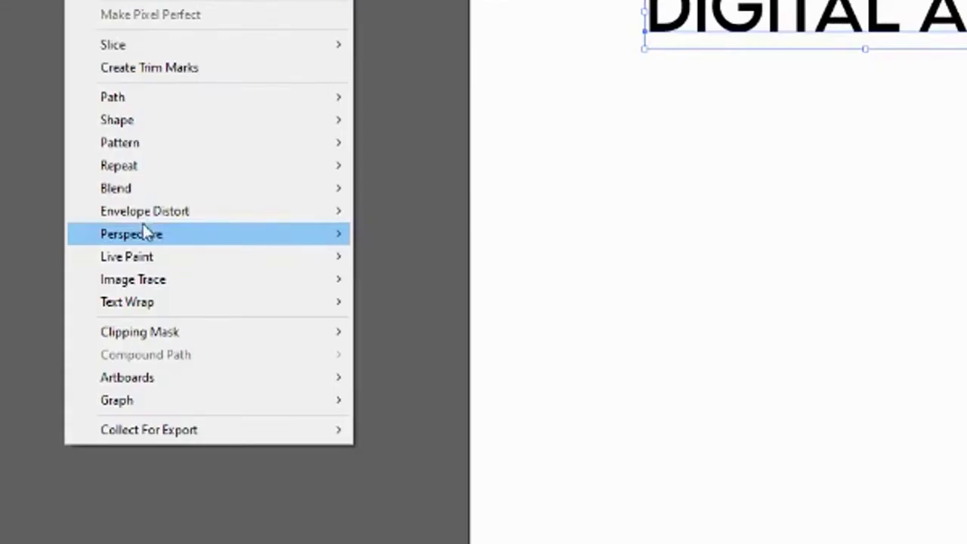
pyautogui.moveTo(112, 276)
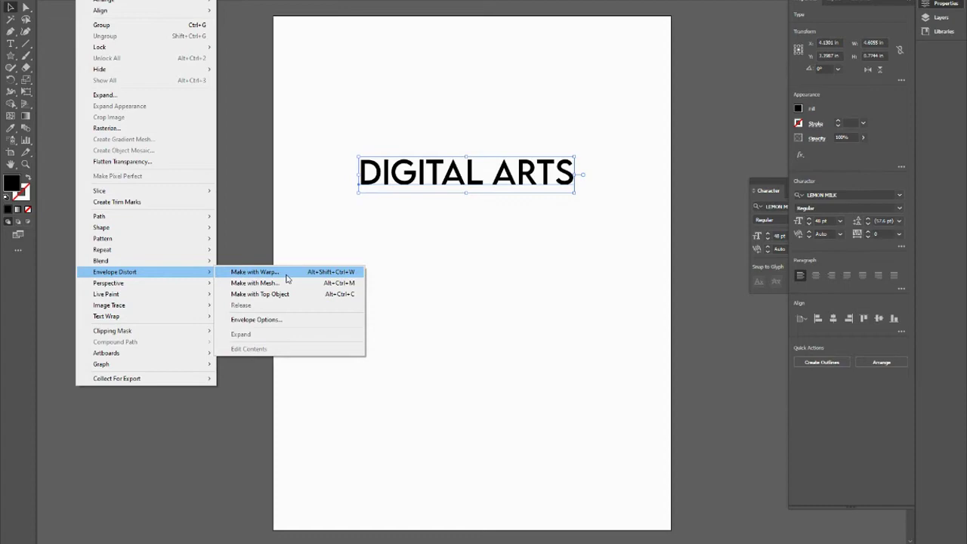
pyautogui.click(287, 279)
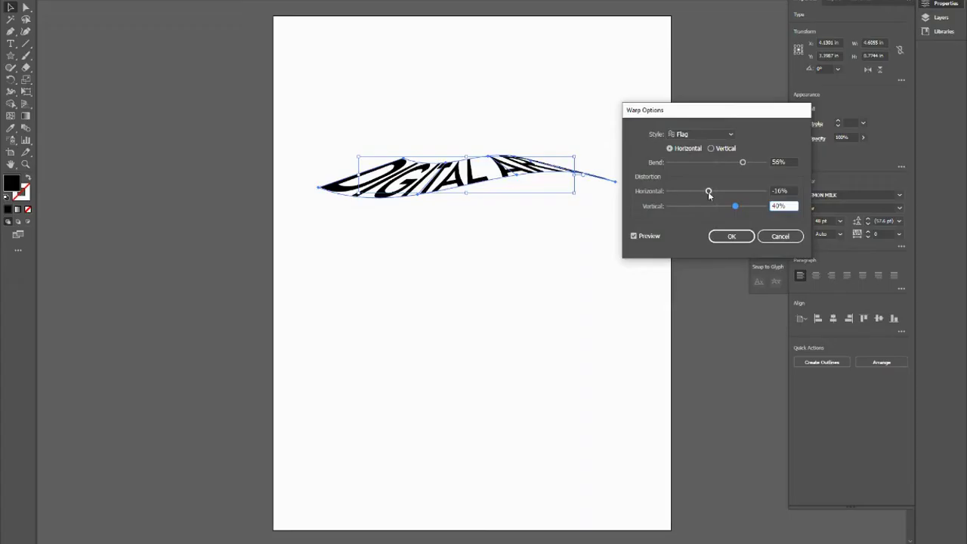
pyautogui.moveTo(708, 191)
pyautogui.mouseDown()
pyautogui.moveTo(690, 188)
pyautogui.moveTo(717, 190)
pyautogui.moveTo(733, 205)
pyautogui.moveTo(717, 205)
pyautogui.mouseUp()
pyautogui.click(728, 161)
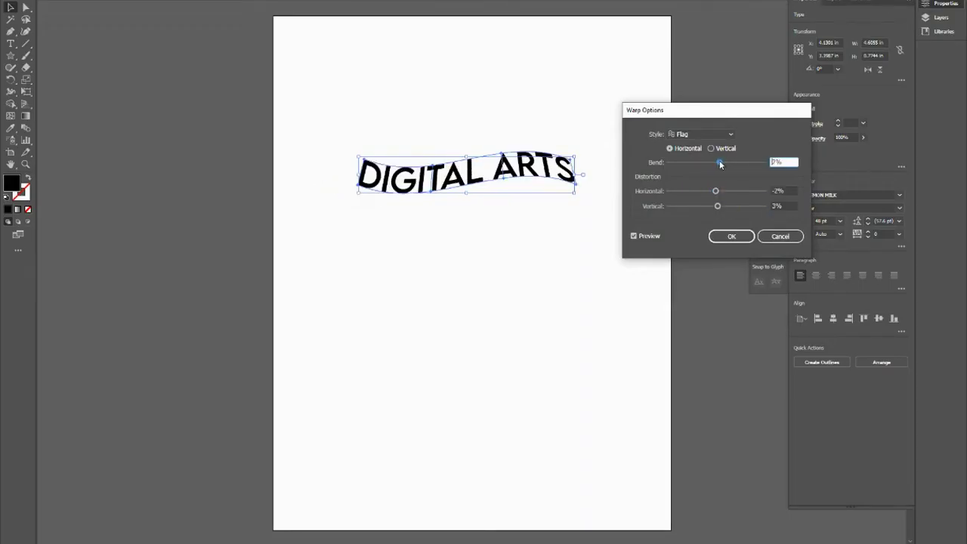
# - Try the Fish warp style on the DIGITAL ARTS text and adjust its bend and distortion
pyautogui.click(724, 134)
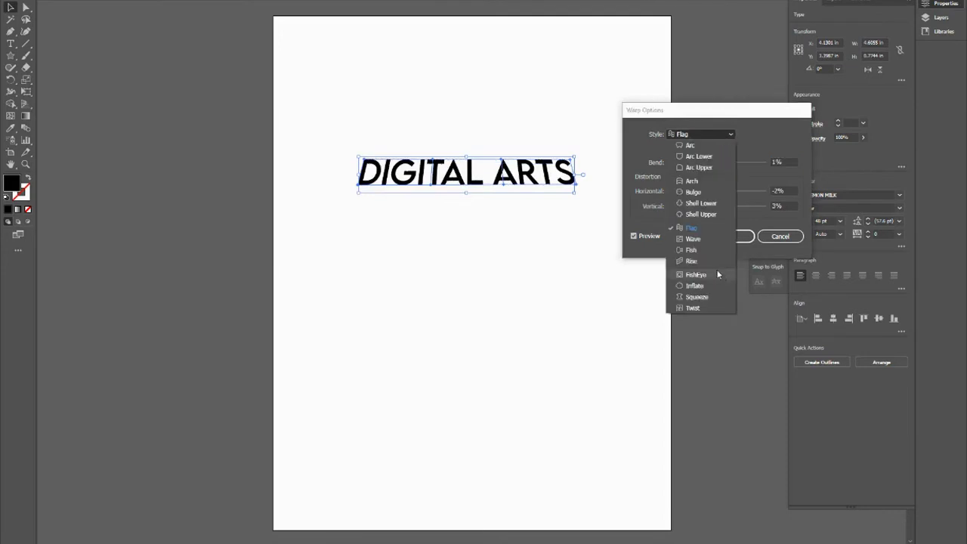
pyautogui.click(712, 247)
pyautogui.moveTo(721, 163); pyautogui.dragTo(717, 190)
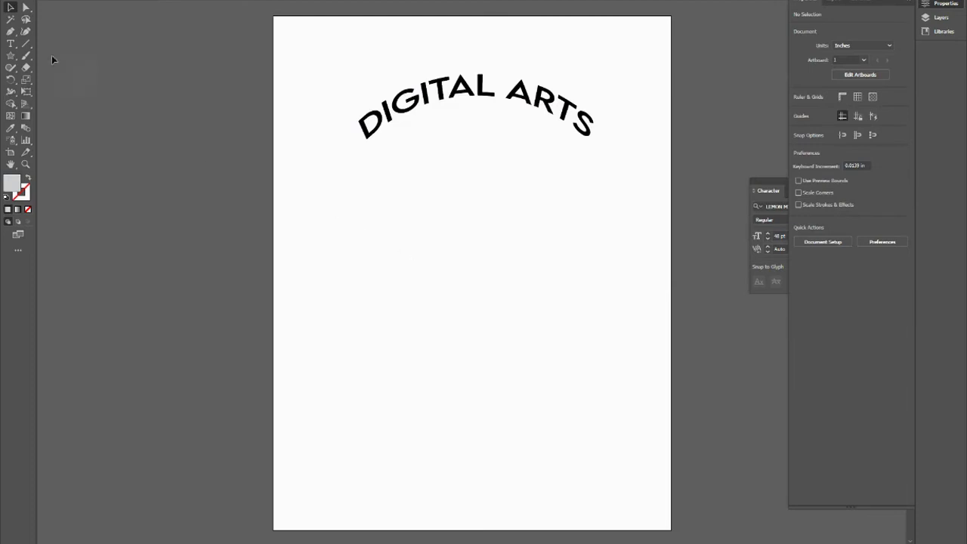
# - Draw a grey ellipse about 2.95 by 2.83 in and move it to the middle of the artboard, beneath the arched text
pyautogui.click(11, 56)
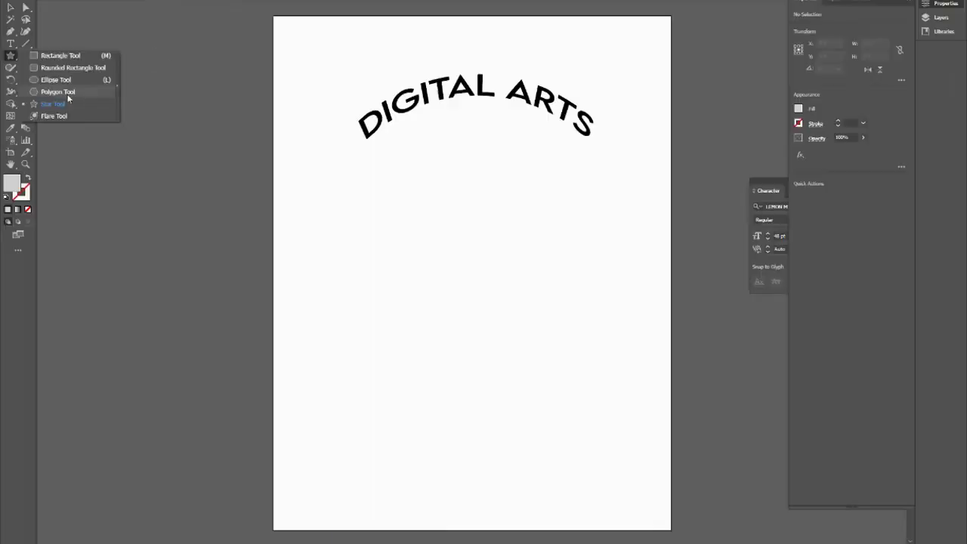
pyautogui.click(69, 80)
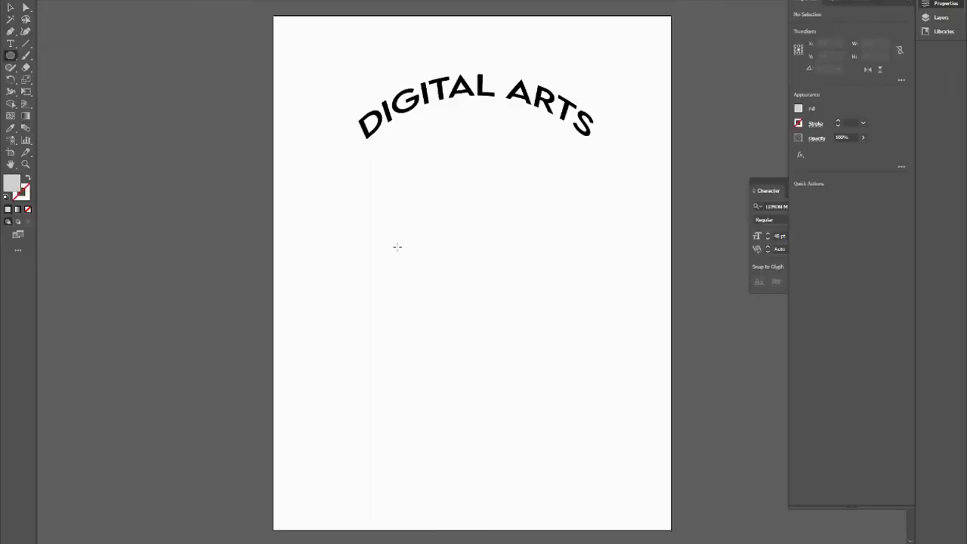
pyautogui.moveTo(445, 230); pyautogui.dragTo(584, 362)
pyautogui.click(10, 7)
pyautogui.moveTo(500, 290); pyautogui.dragTo(455, 283)
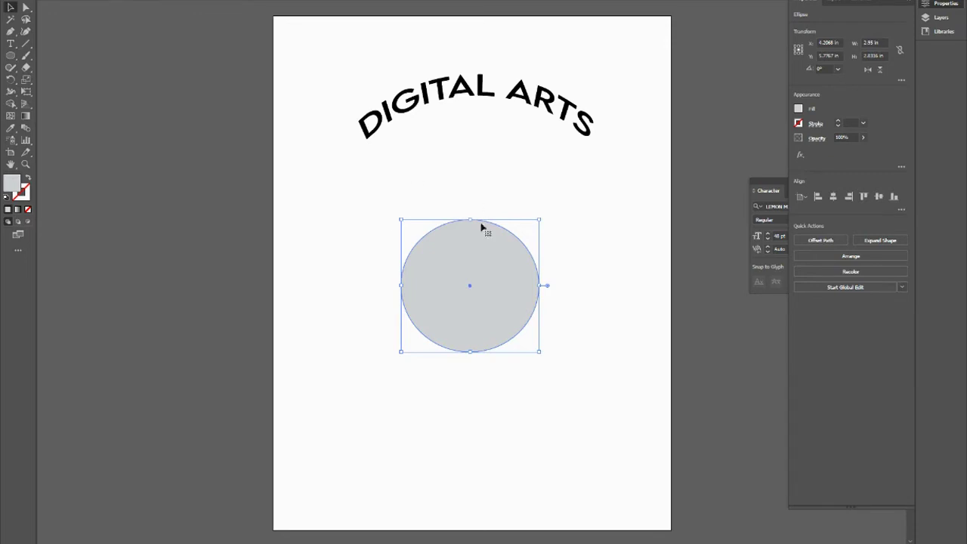
pyautogui.click(264, 125)
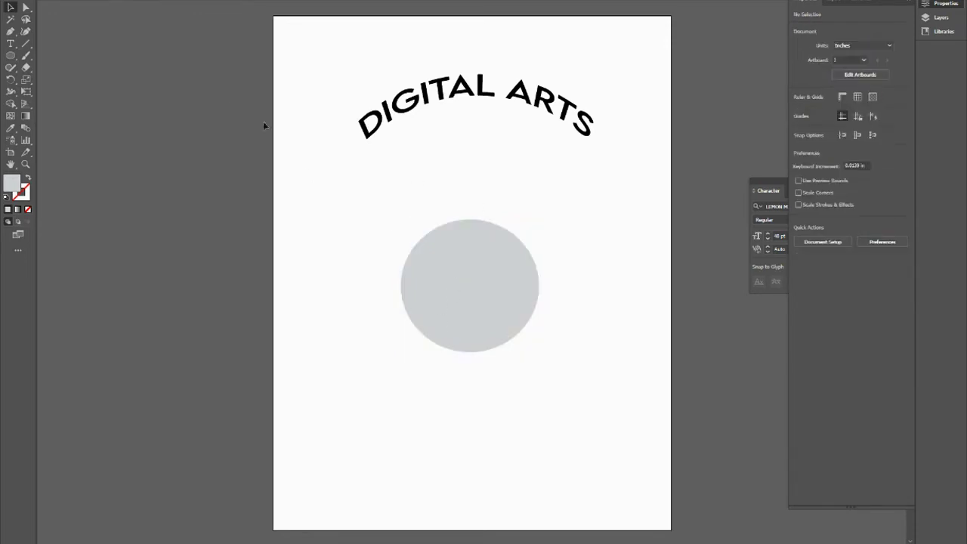
# - Add the text "DIGITAL" below the grey circle
pyautogui.click(11, 43)
pyautogui.click(362, 426)
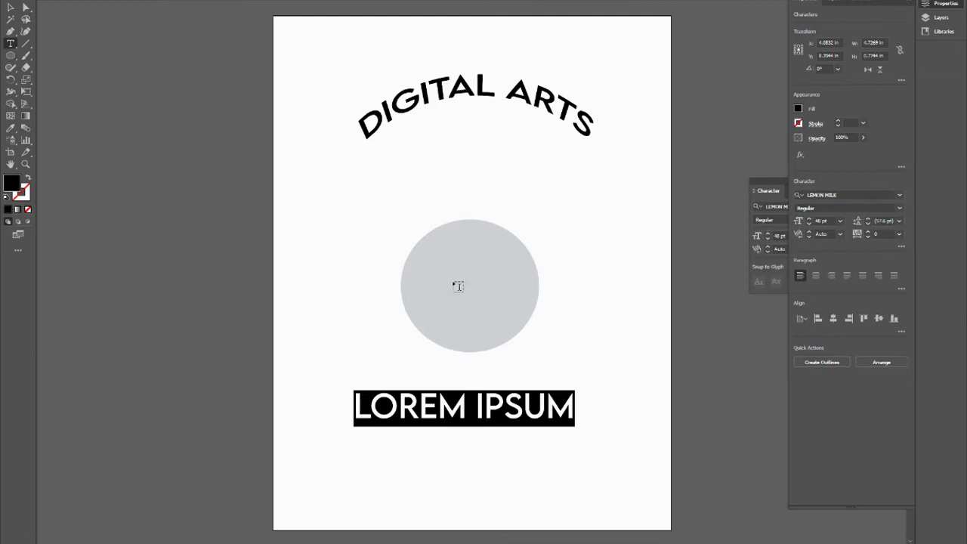
pyautogui.write('DIGITAL')
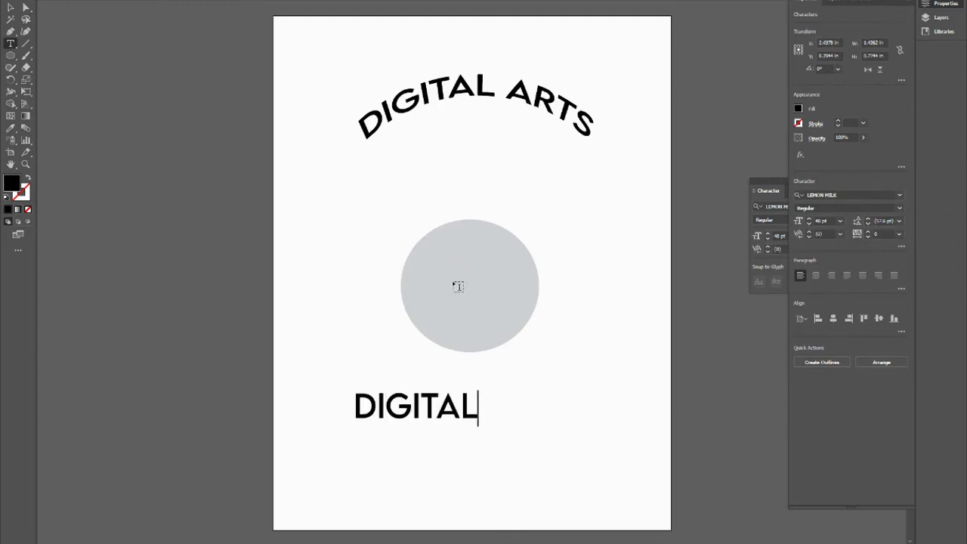
pyautogui.click(10, 7)
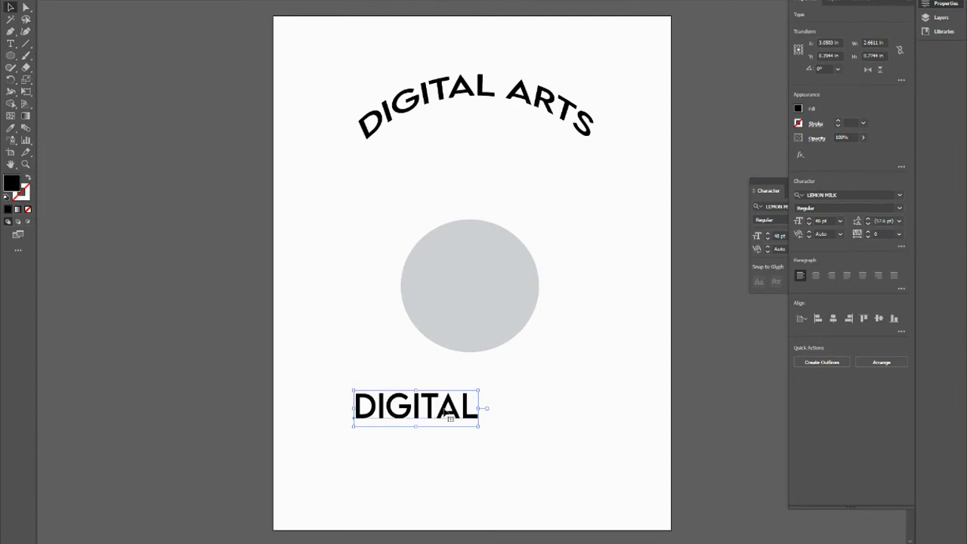
# - Move the DIGITAL text onto the grey circle and align the two objects on their vertical and horizontal centres
pyautogui.moveTo(426, 411); pyautogui.dragTo(480, 398)
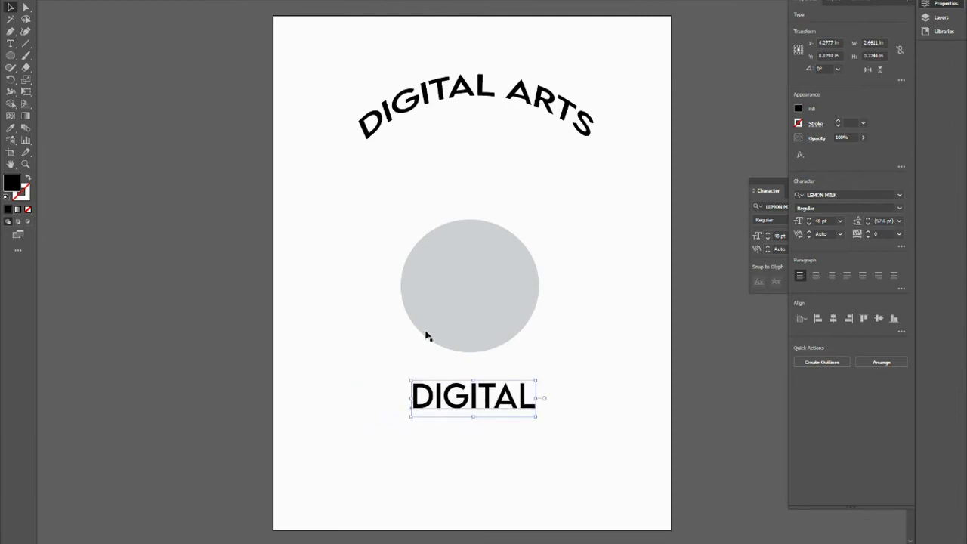
pyautogui.moveTo(497, 396); pyautogui.dragTo(494, 293)
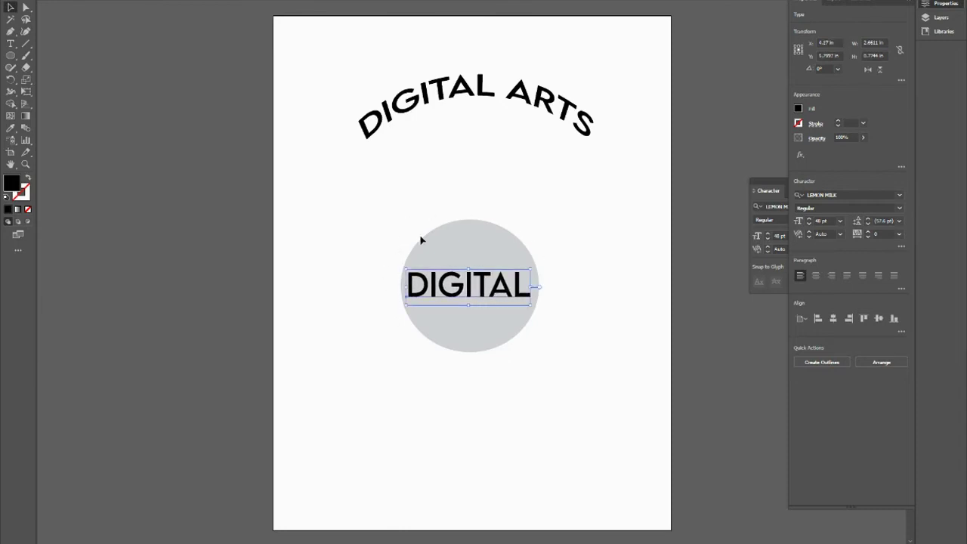
pyautogui.moveTo(572, 356); pyautogui.dragTo(370, 218)
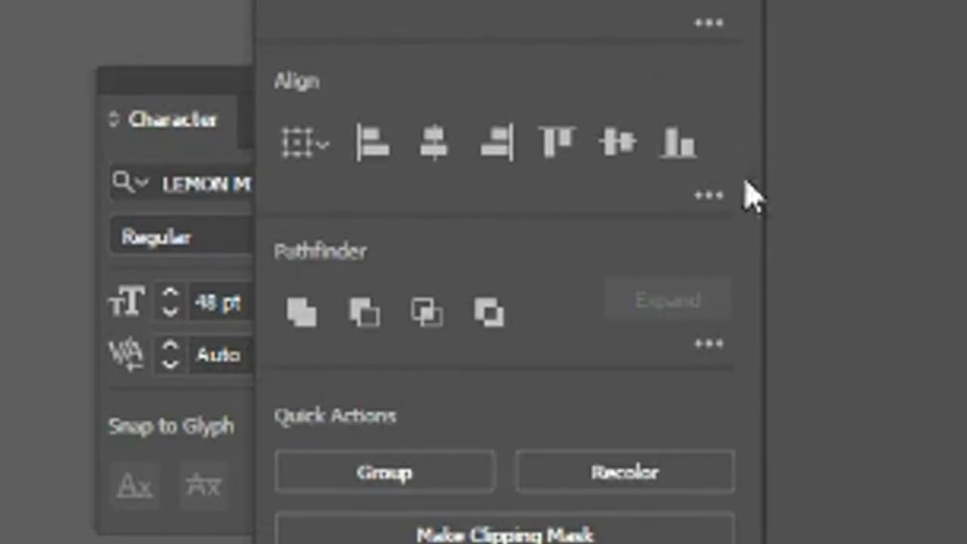
pyautogui.click(630, 158)
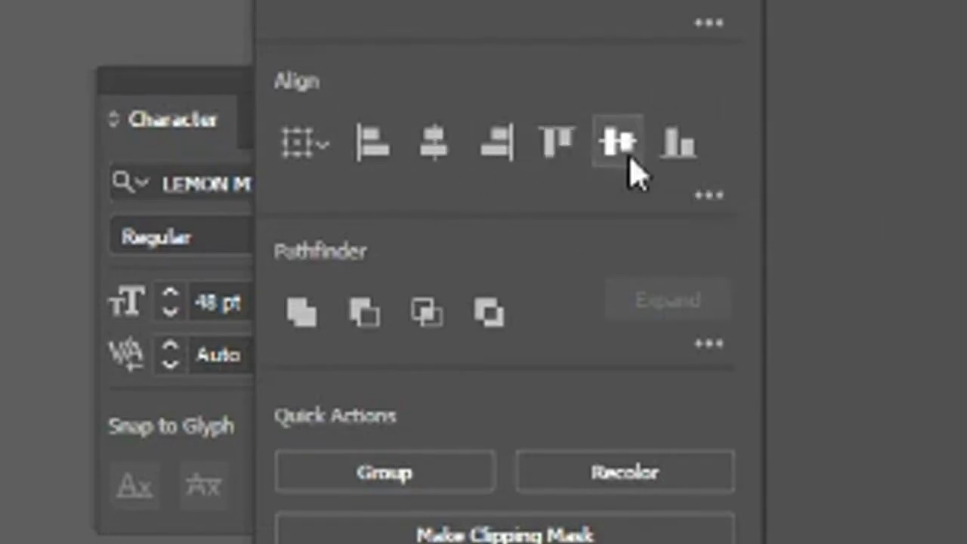
pyautogui.click(444, 157)
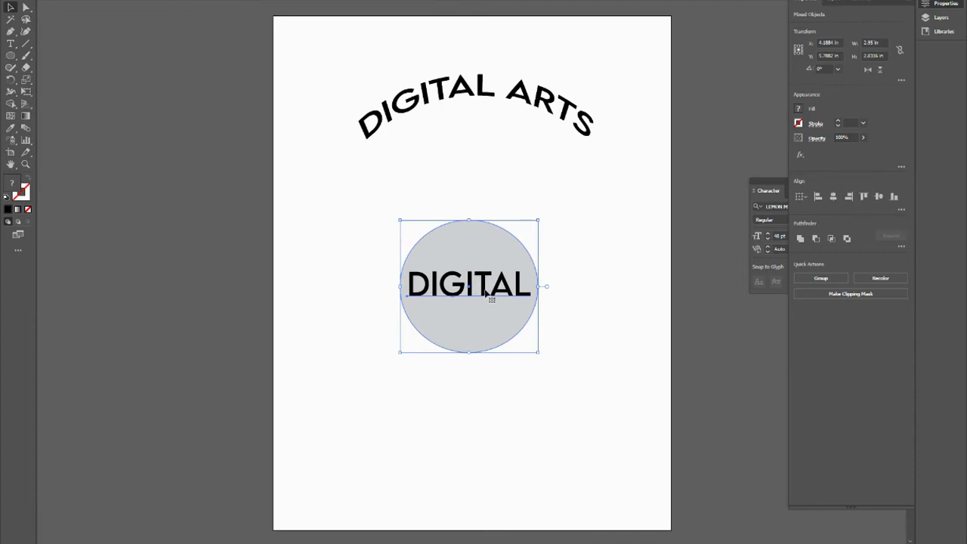
pyautogui.click(481, 397)
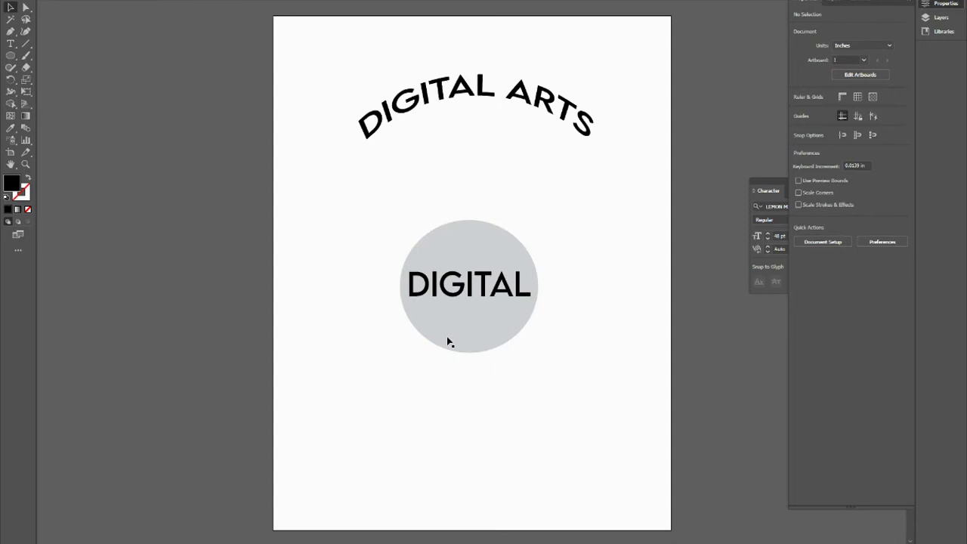
# - Bring the grey circle to the front, over the DIGITAL text
pyautogui.click(448, 340)
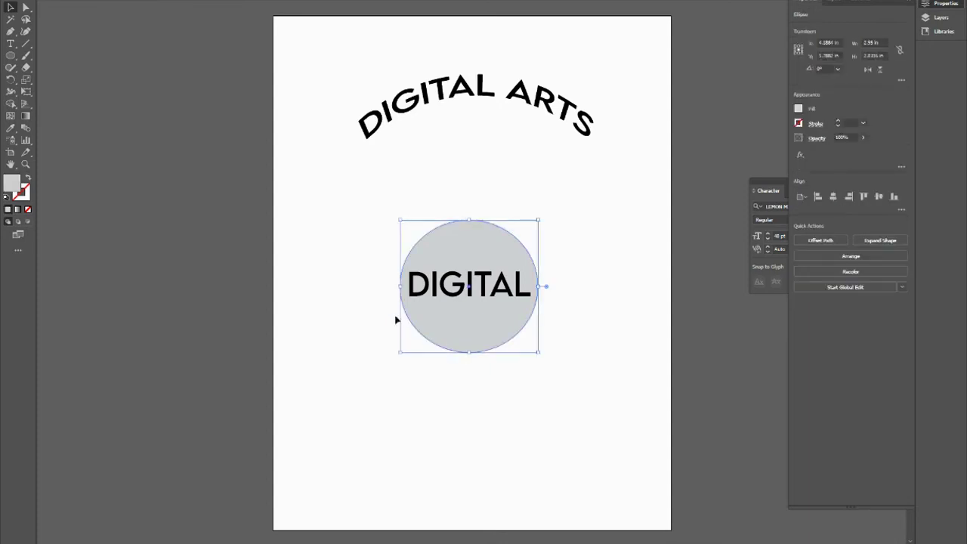
pyautogui.rightClick(458, 321)
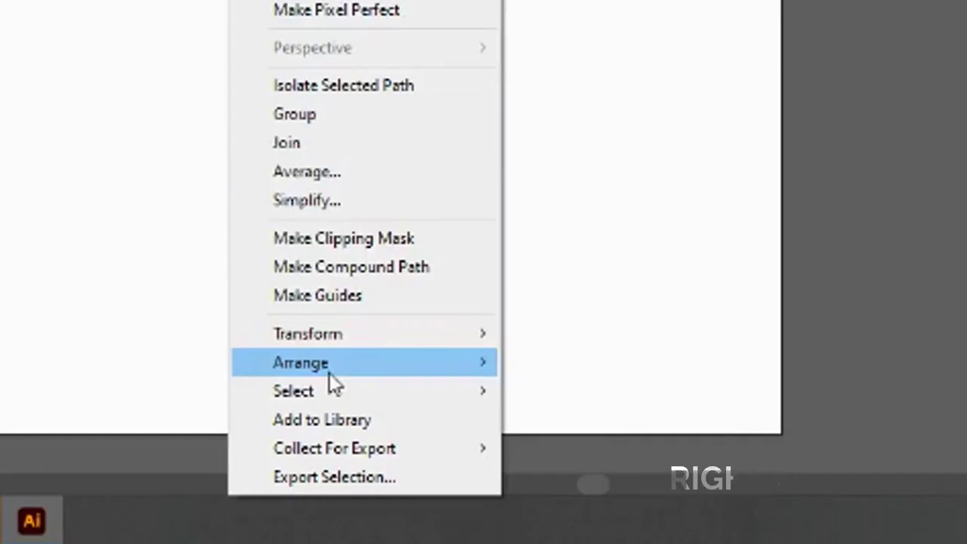
pyautogui.moveTo(497, 506)
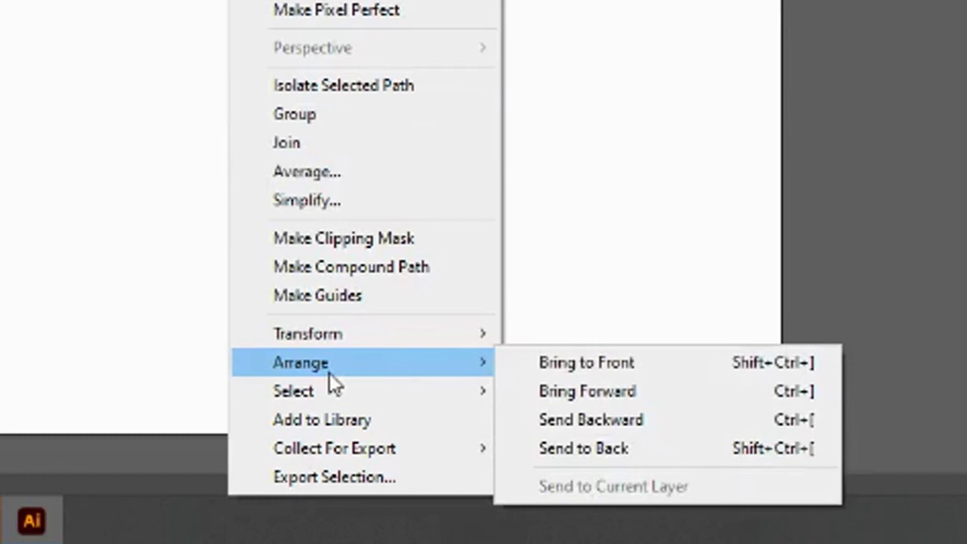
pyautogui.click(689, 358)
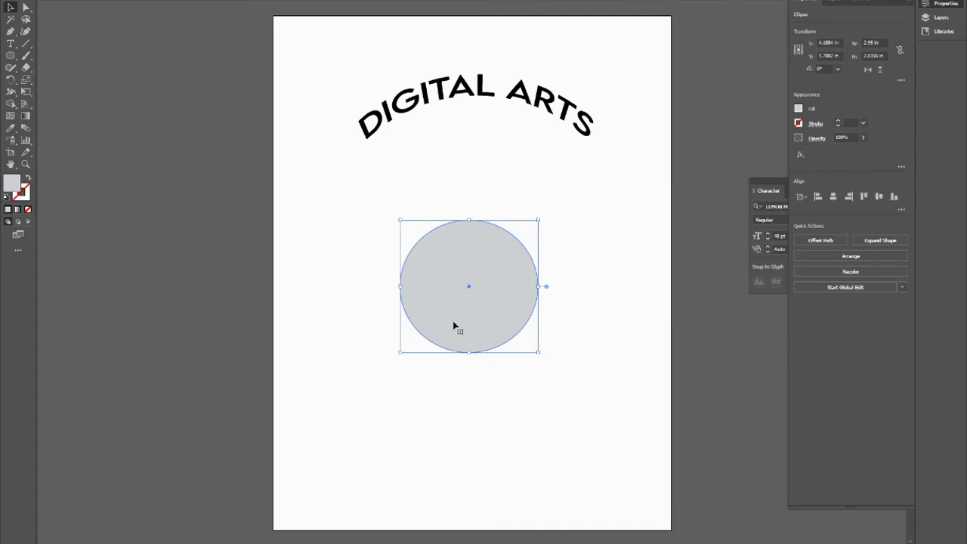
# - Envelope-distort the DIGITAL text with the grey circle as the top object
pyautogui.click(606, 384)
pyautogui.moveTo(613, 386); pyautogui.dragTo(365, 197)
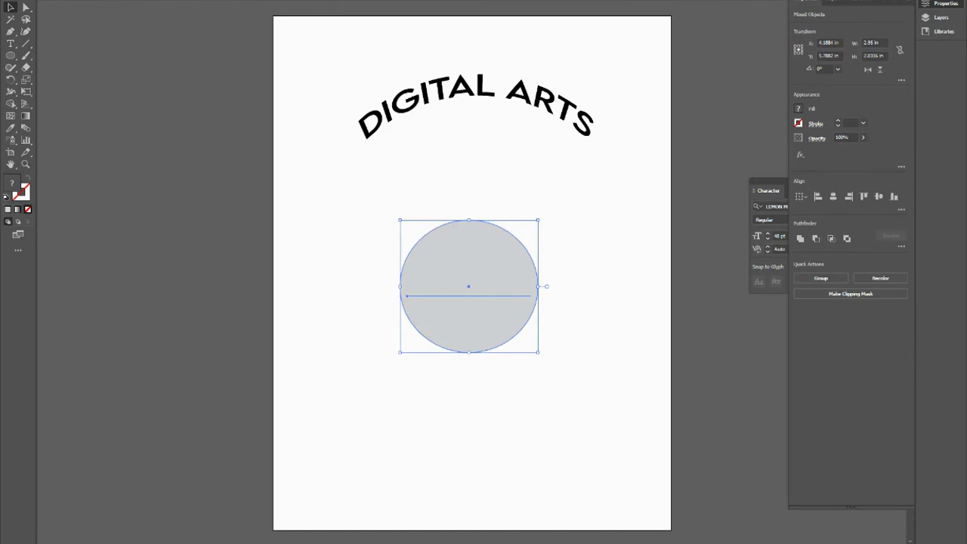
pyautogui.click(251, 17)
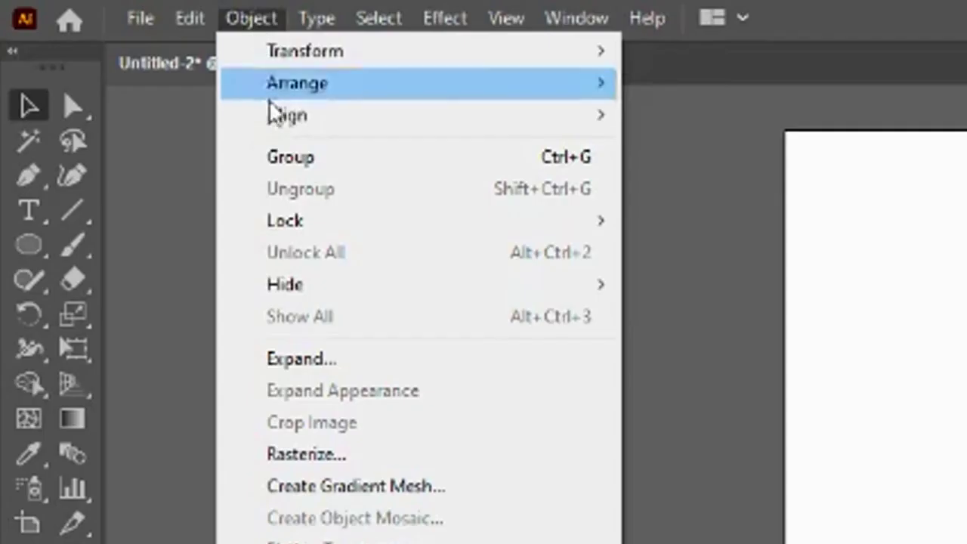
pyautogui.moveTo(218, 198)
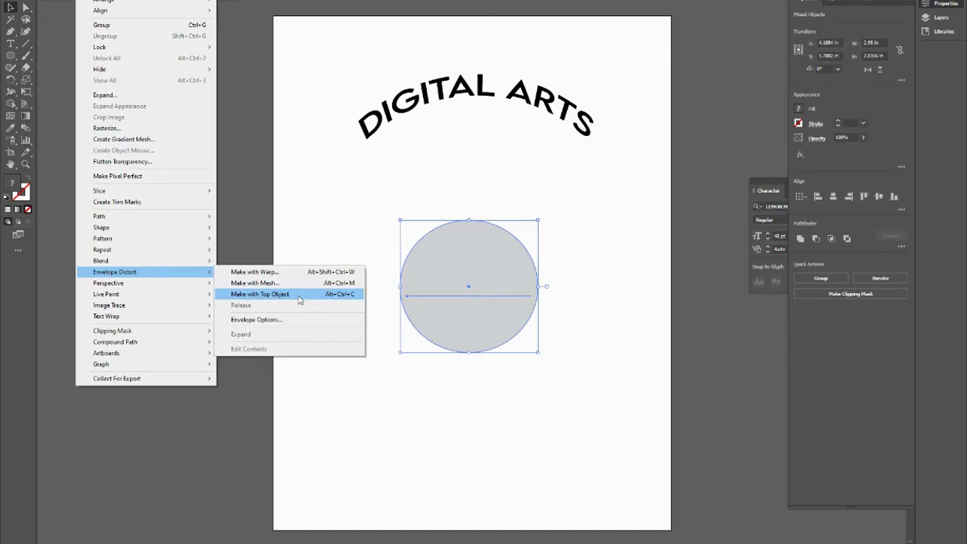
pyautogui.click(299, 297)
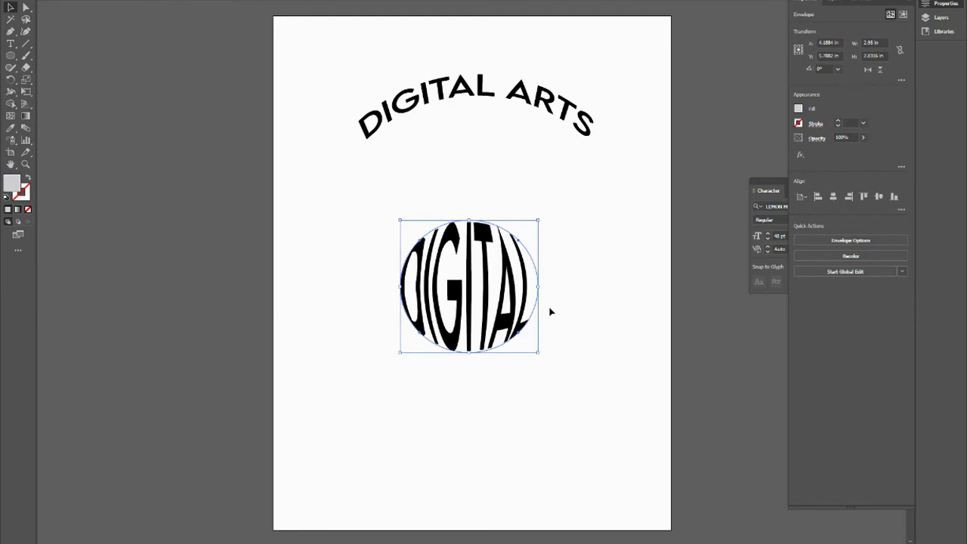
pyautogui.click(557, 351)
# - Move the circular DIGITAL text beneath the arched title and draw a grey eye shape about 2.93 by 1.55 in below it with the Pen tool
pyautogui.moveTo(476, 306); pyautogui.dragTo(460, 226)
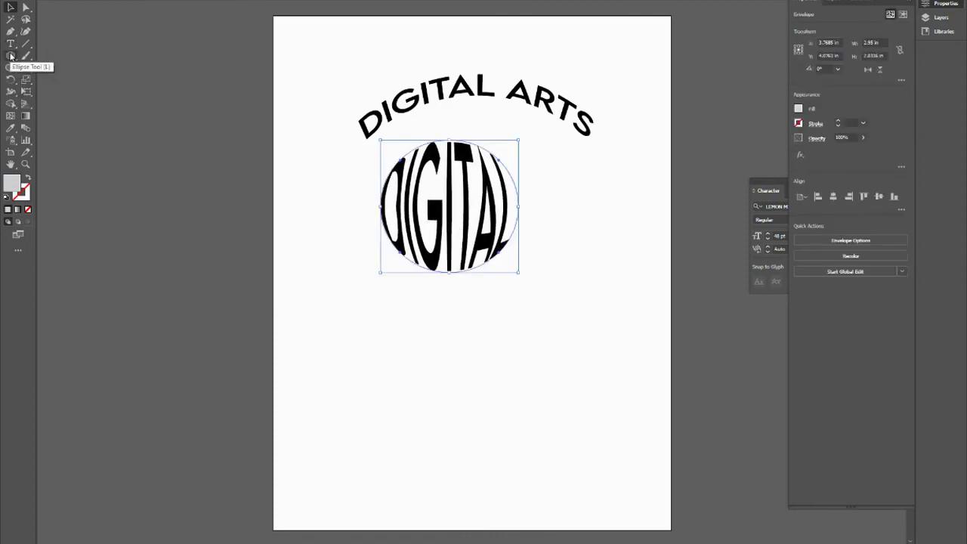
pyautogui.click(9, 56)
pyautogui.click(8, 33)
pyautogui.click(359, 369)
pyautogui.moveTo(401, 341); pyautogui.dragTo(487, 362)
pyautogui.click(495, 383)
pyautogui.moveTo(439, 411); pyautogui.dragTo(414, 413)
pyautogui.moveTo(359, 369); pyautogui.dragTo(354, 333)
pyautogui.click(10, 7)
pyautogui.hotkey('ctrl', 'shift', 'a')
# - Add the text "EYE" between the circular DIGITAL text and the grey eye shape, slightly to their right
pyautogui.click(11, 45)
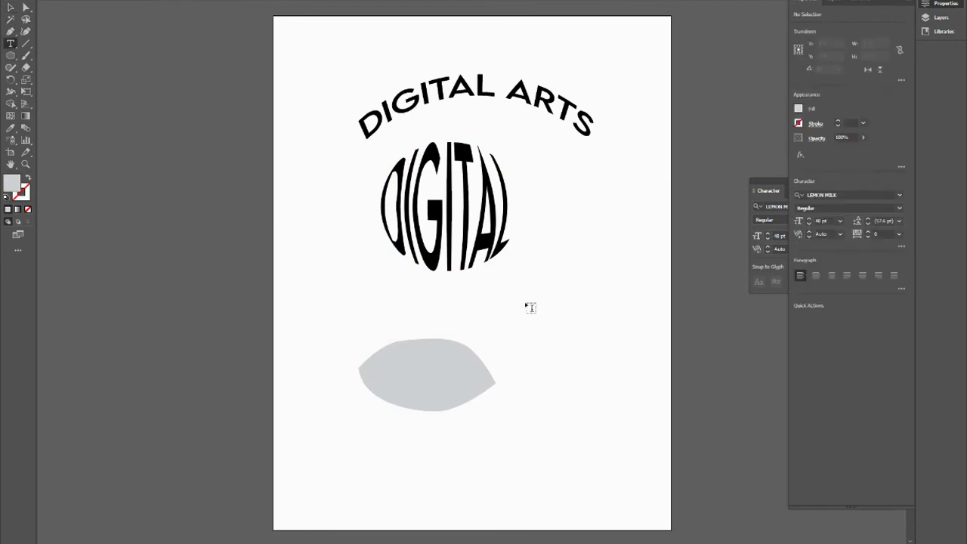
pyautogui.click(527, 306)
pyautogui.write('EYE')
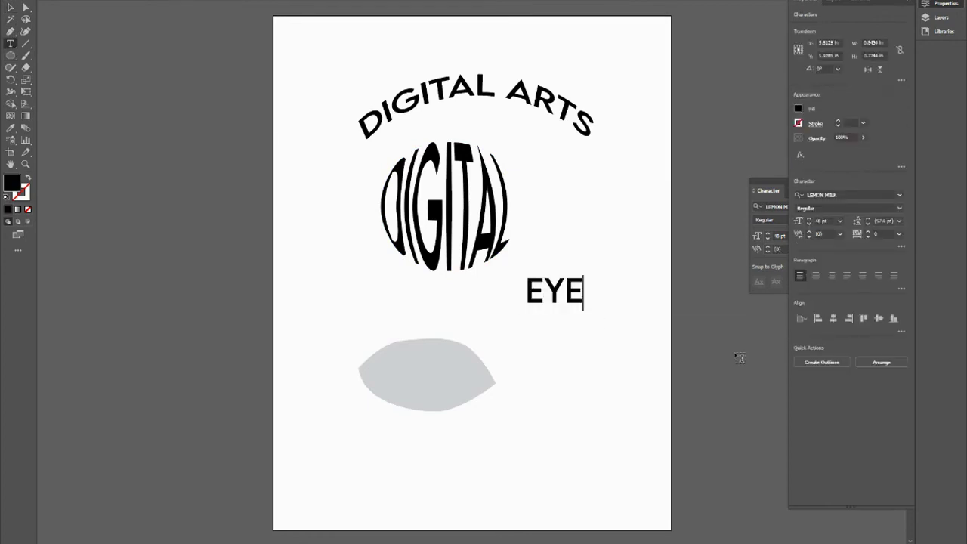
# - Move the EYE text onto the grey eye shape and align both objects on their vertical and horizontal centres
pyautogui.click(11, 6)
pyautogui.moveTo(568, 294); pyautogui.dragTo(320, 330)
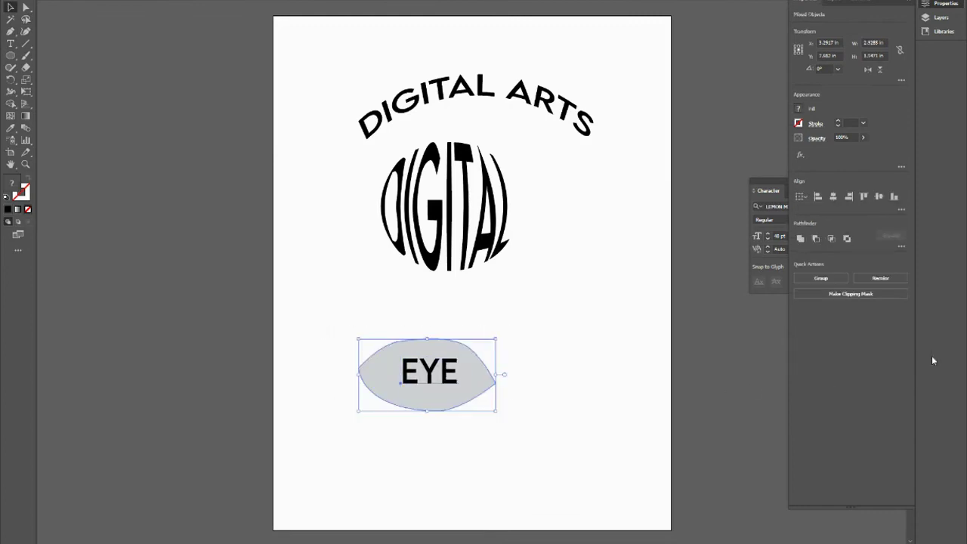
pyautogui.click(879, 198)
pyautogui.click(835, 198)
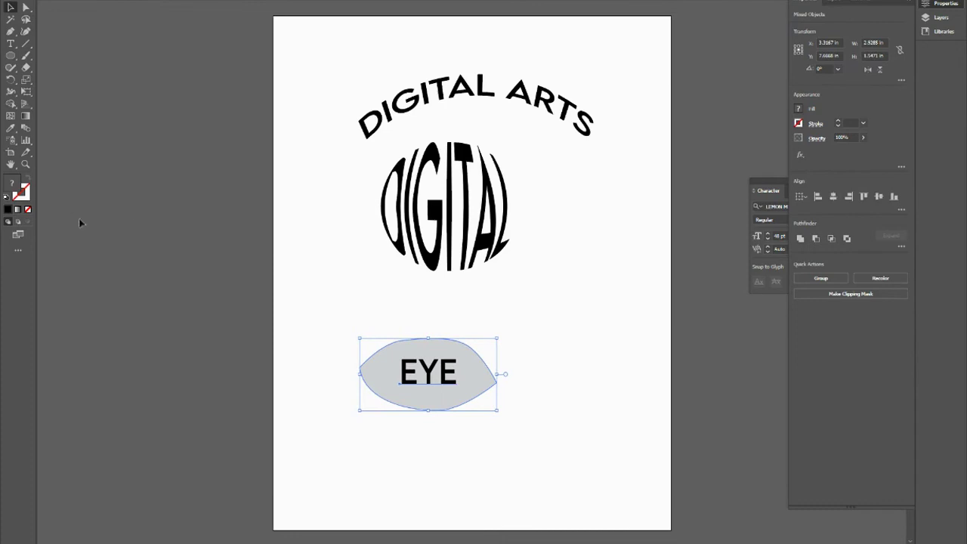
# - Bring the grey eye shape to the front, over the EYE text
pyautogui.click(319, 435)
pyautogui.click(373, 374)
pyautogui.rightClick(373, 374)
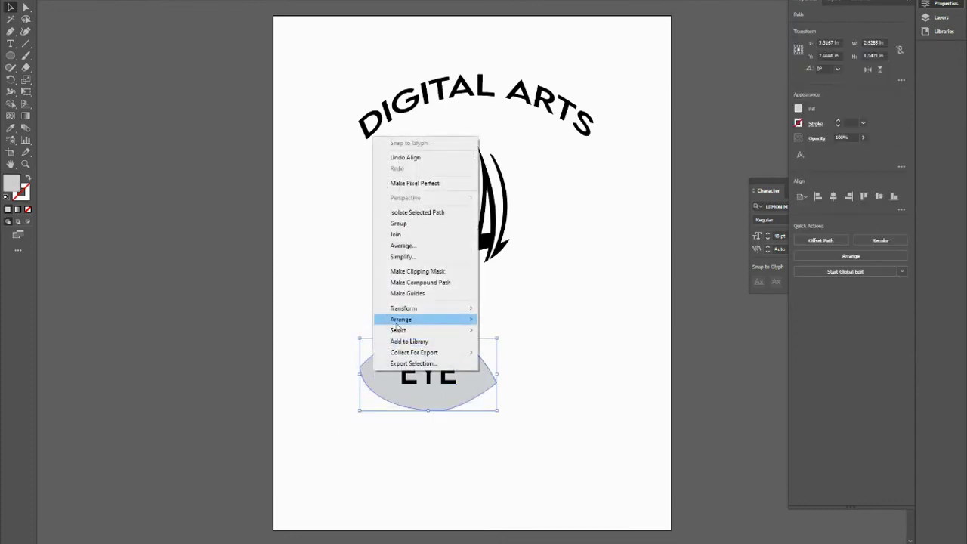
pyautogui.moveTo(454, 322)
pyautogui.click(518, 322)
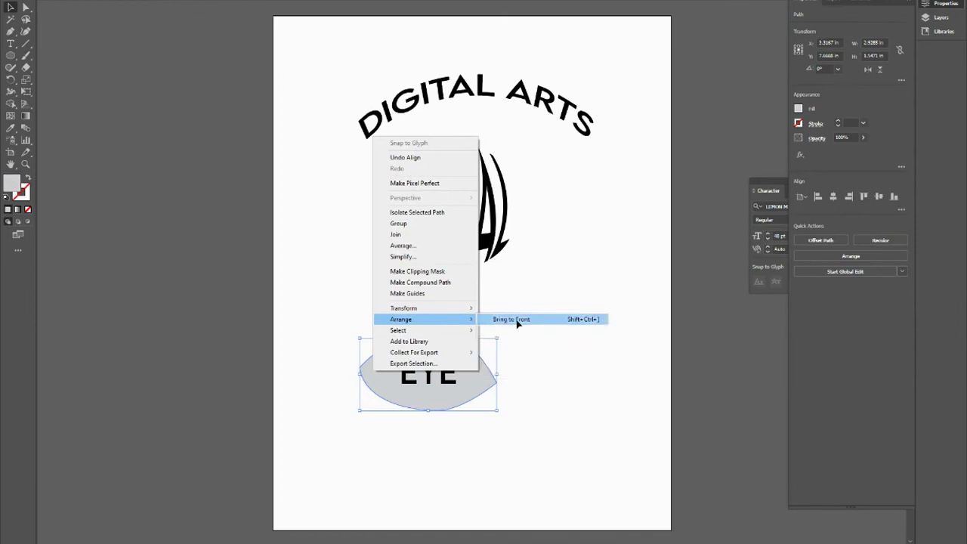
# - Envelope-distort the EYE text with the eye shape as the top object
pyautogui.moveTo(330, 292); pyautogui.dragTo(526, 434)
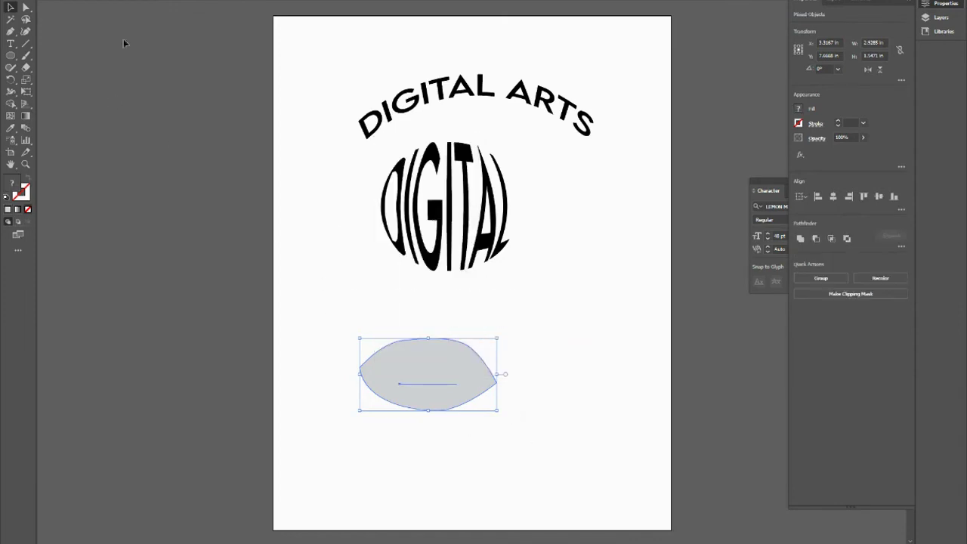
pyautogui.click(90, 0)
pyautogui.moveTo(163, 274)
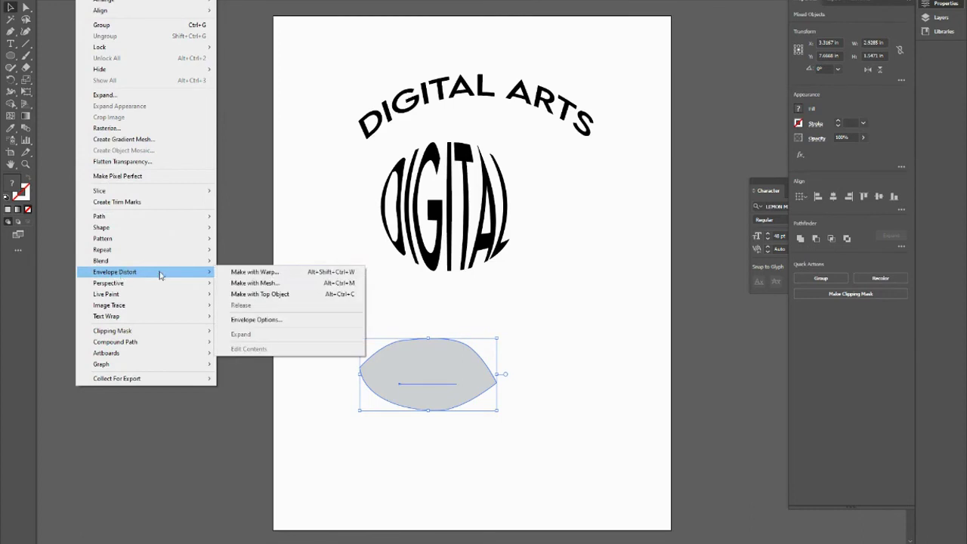
pyautogui.click(279, 297)
pyautogui.click(342, 443)
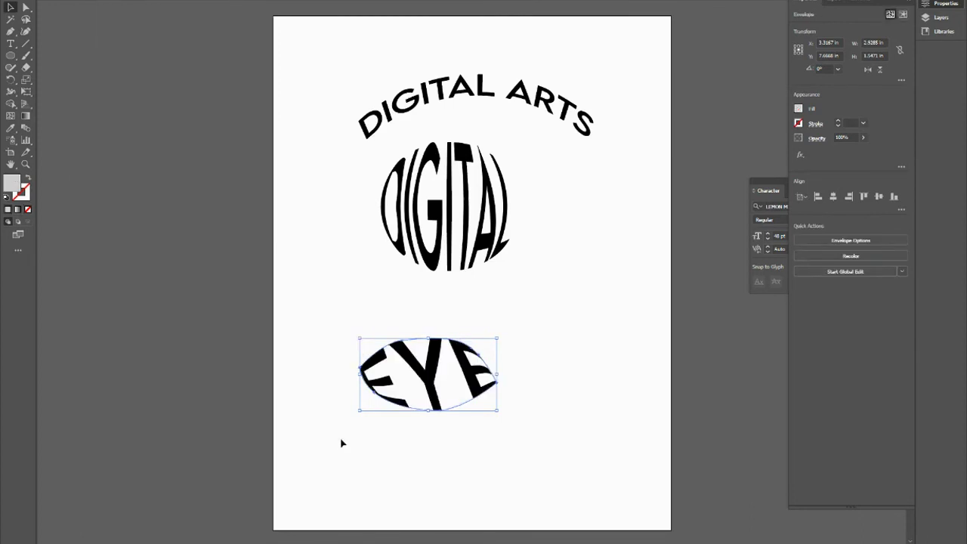
# - Show the layer list and expand the EYE envelope with Object and Fill enabled
pyautogui.click(371, 373)
pyautogui.click(624, 432)
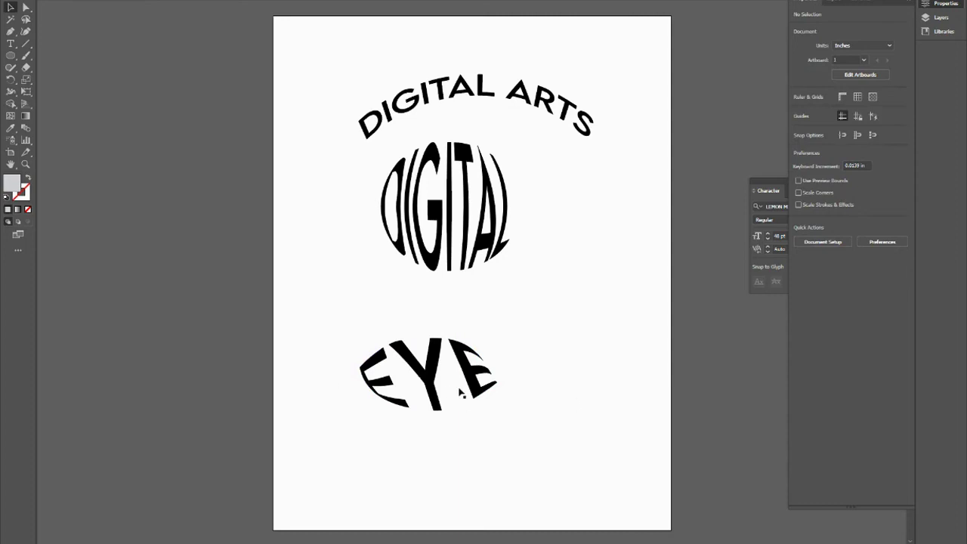
pyautogui.scroll(4, 460, 390)
pyautogui.scroll(-1, 459, 390)
pyautogui.click(272, 322)
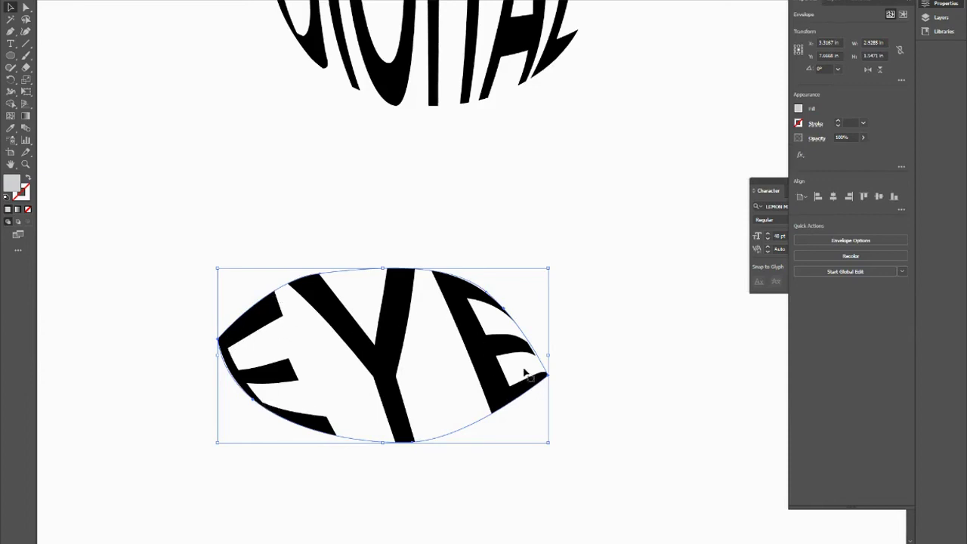
pyautogui.press('F7')
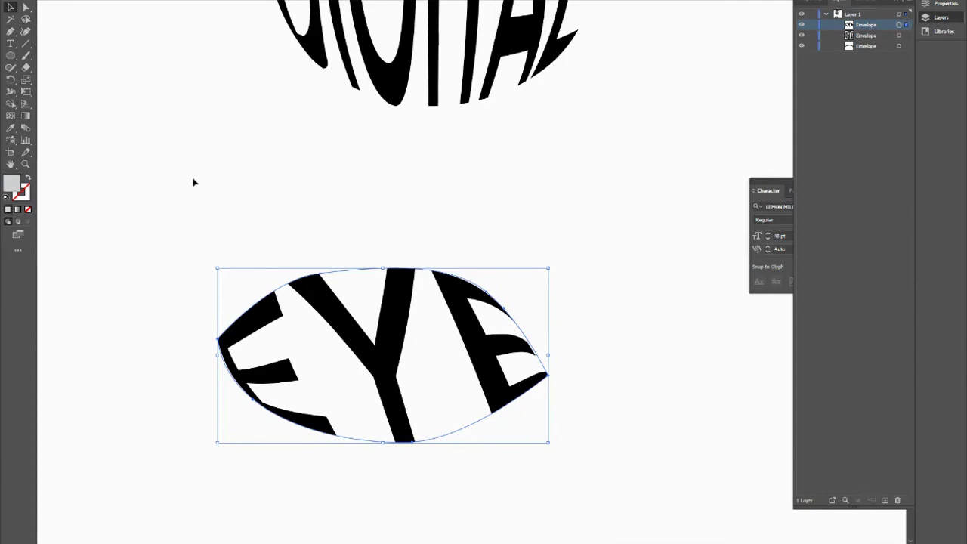
pyautogui.click(161, 8)
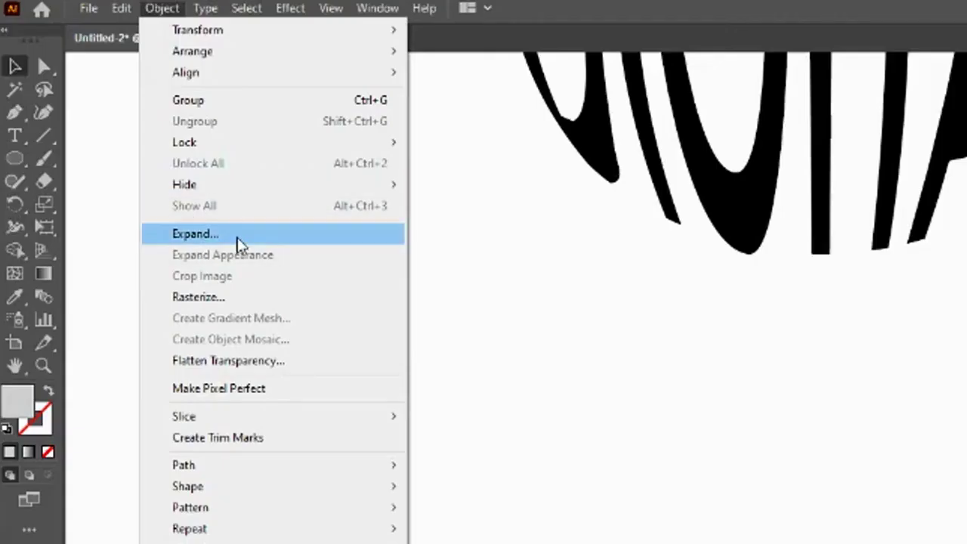
pyautogui.click(237, 237)
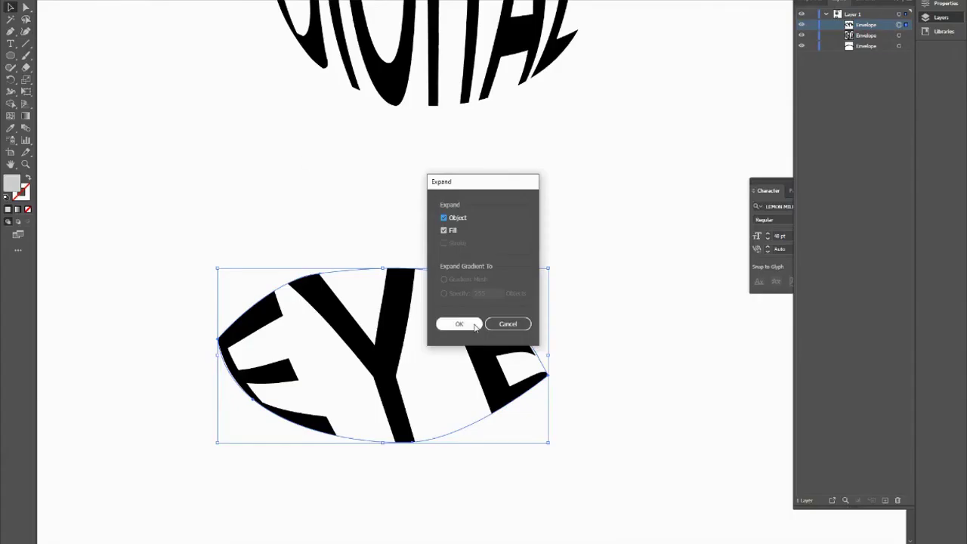
pyautogui.click(469, 324)
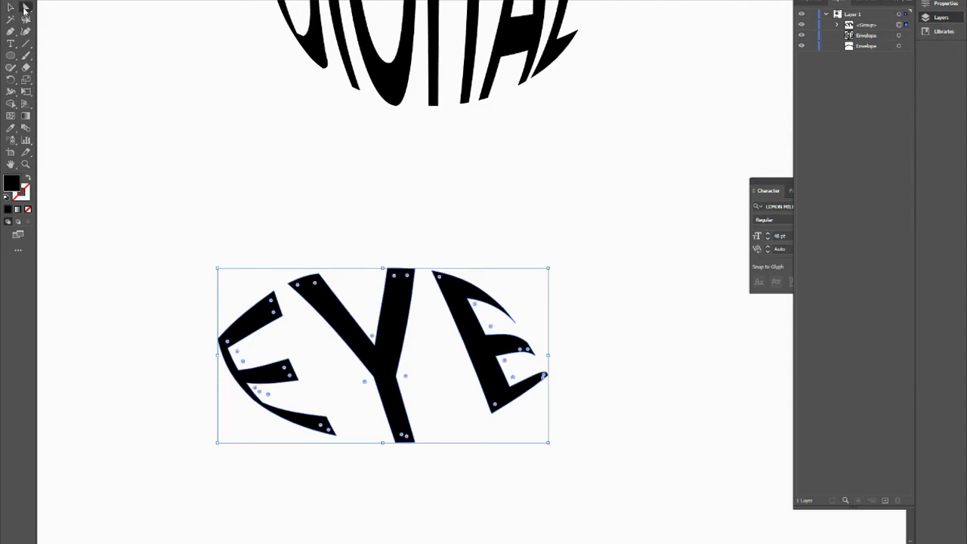
# - Shift the upper-right anchor of the Y's left arm slightly outward and adjust its curve handle with the Direct Selection tool
pyautogui.click(93, 129)
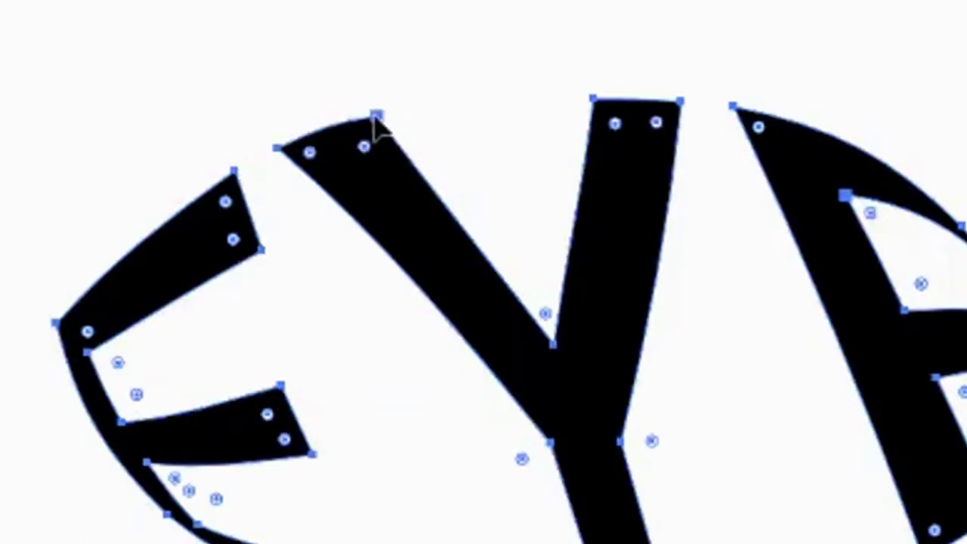
pyautogui.click(319, 275)
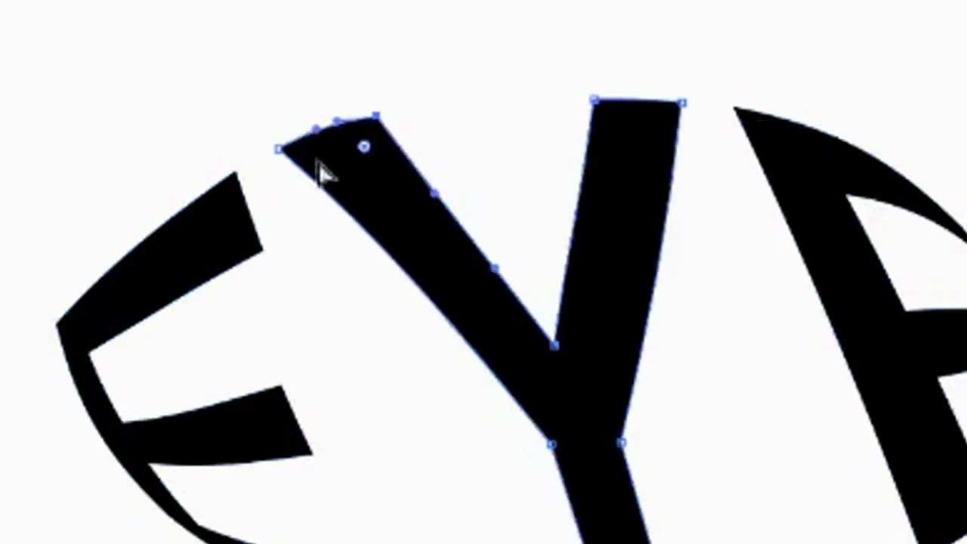
pyautogui.click(376, 117)
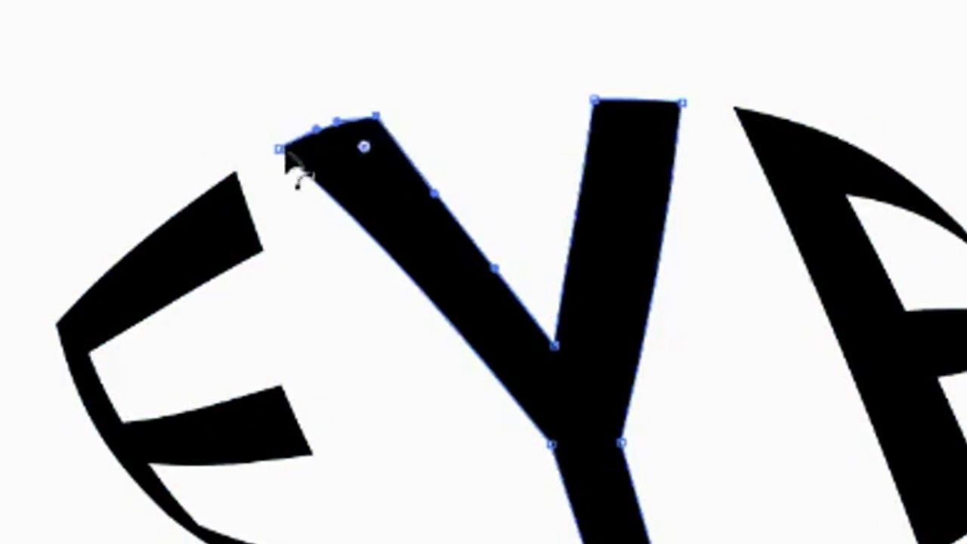
pyautogui.moveTo(377, 120)
pyautogui.mouseDown()
pyautogui.moveTo(426, 91)
pyautogui.moveTo(418, 114)
pyautogui.moveTo(394, 117)
pyautogui.mouseUp()
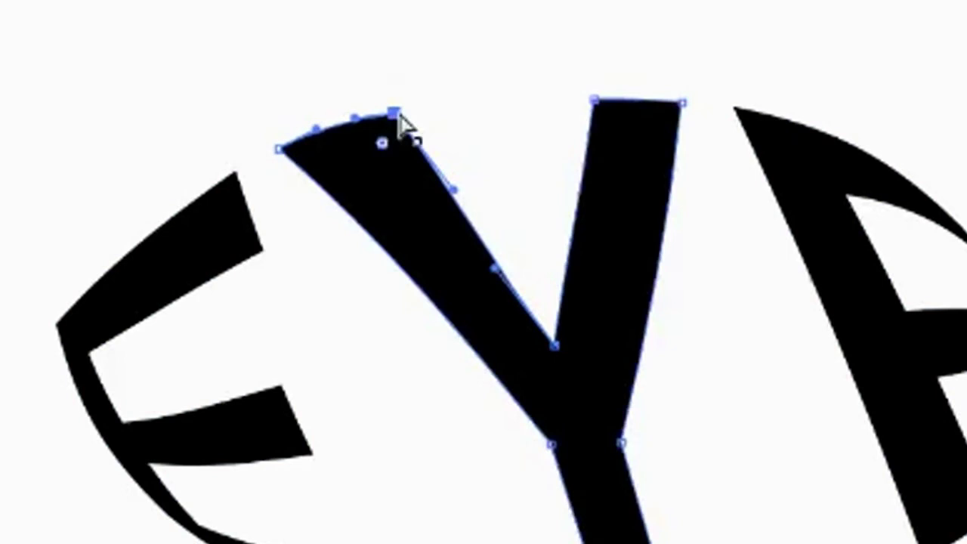
pyautogui.scroll(3, 384, 166)
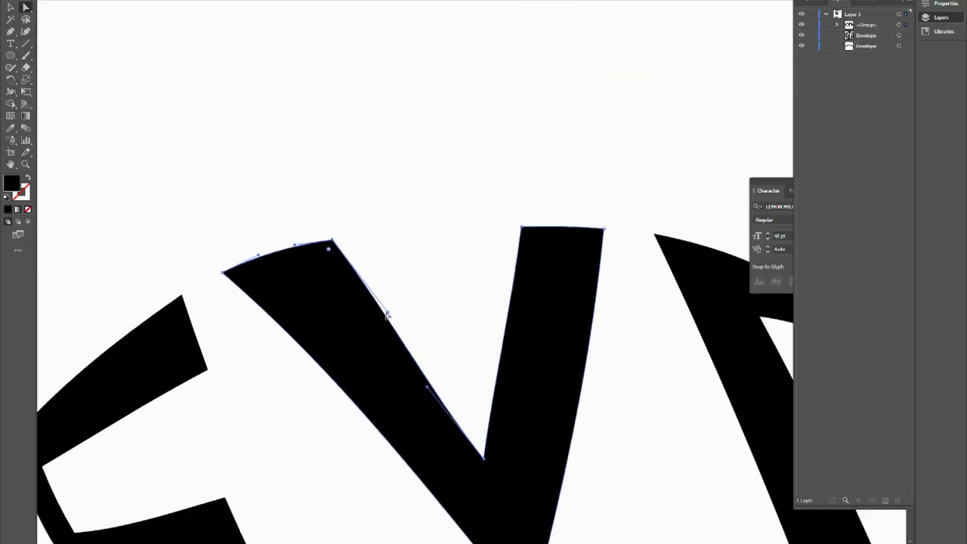
pyautogui.moveTo(390, 316)
pyautogui.mouseDown()
pyautogui.moveTo(406, 300)
pyautogui.moveTo(434, 331)
pyautogui.moveTo(367, 278)
pyautogui.moveTo(384, 304)
pyautogui.moveTo(432, 315)
pyautogui.moveTo(380, 301)
pyautogui.moveTo(426, 338)
pyautogui.moveTo(394, 316)
pyautogui.mouseUp()
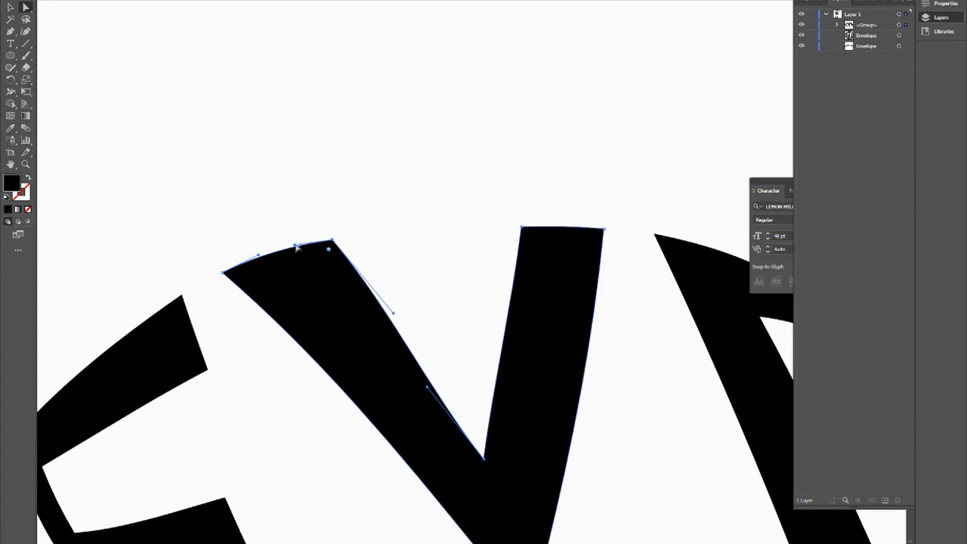
# - Reposition the two inner anchors of the first E's lower gap to thicken its curved stem
pyautogui.scroll(-1, 433, 325)
pyautogui.scroll(-5, 433, 326)
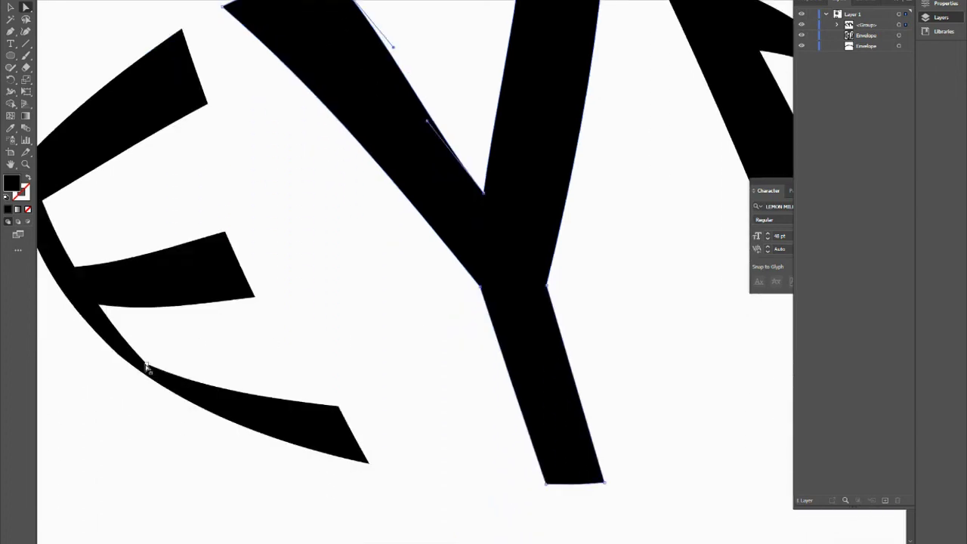
pyautogui.moveTo(147, 364); pyautogui.dragTo(154, 357)
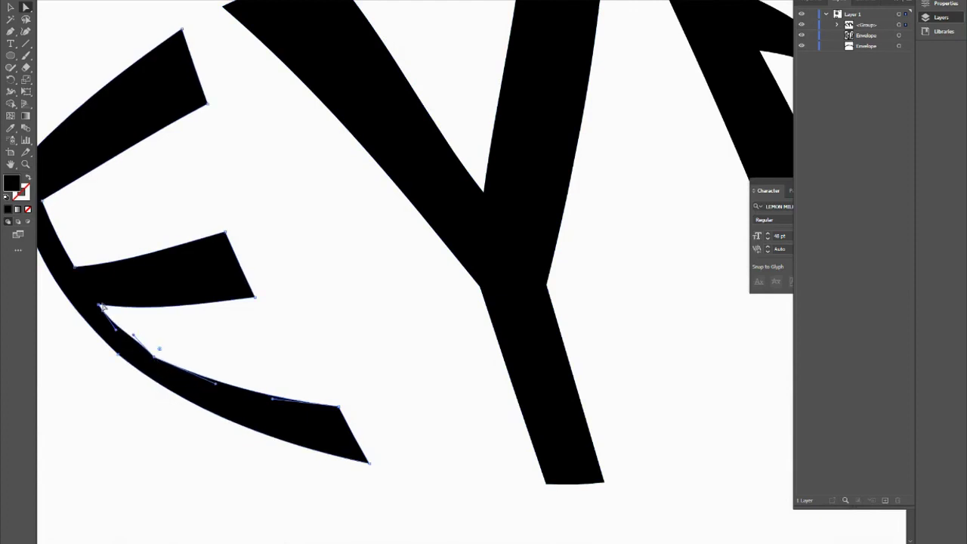
pyautogui.moveTo(98, 305); pyautogui.dragTo(101, 307)
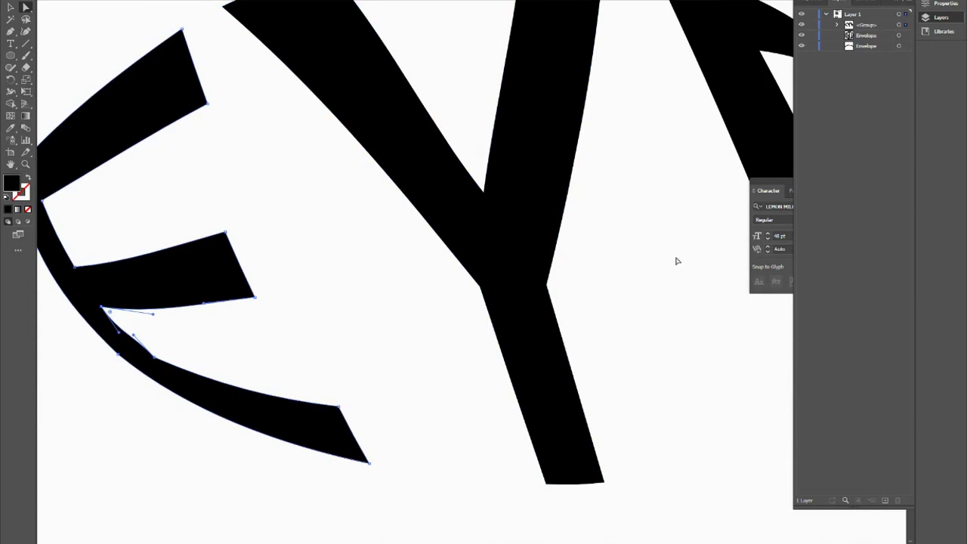
pyautogui.scroll(-4, 676, 261)
pyautogui.moveTo(679, 249); pyautogui.dragTo(523, 270)
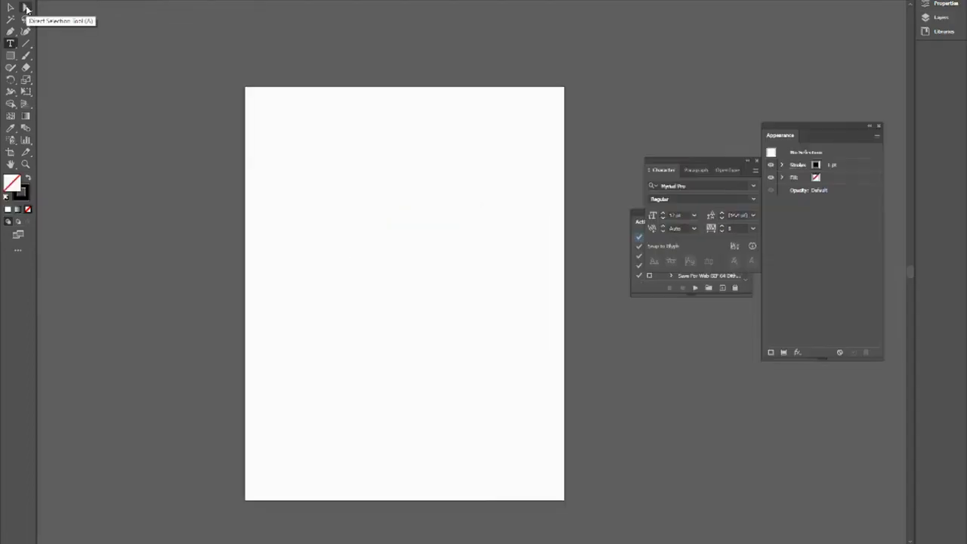
# - Draw an open wavy path with the Pen tool across the artboard, with one crest, one trough and a rising end
pyautogui.click(11, 45)
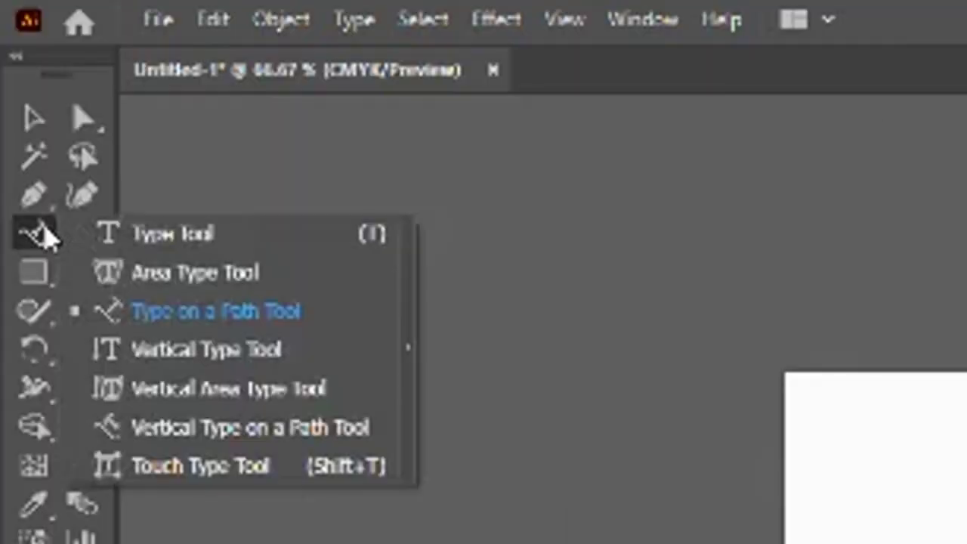
pyautogui.click(34, 198)
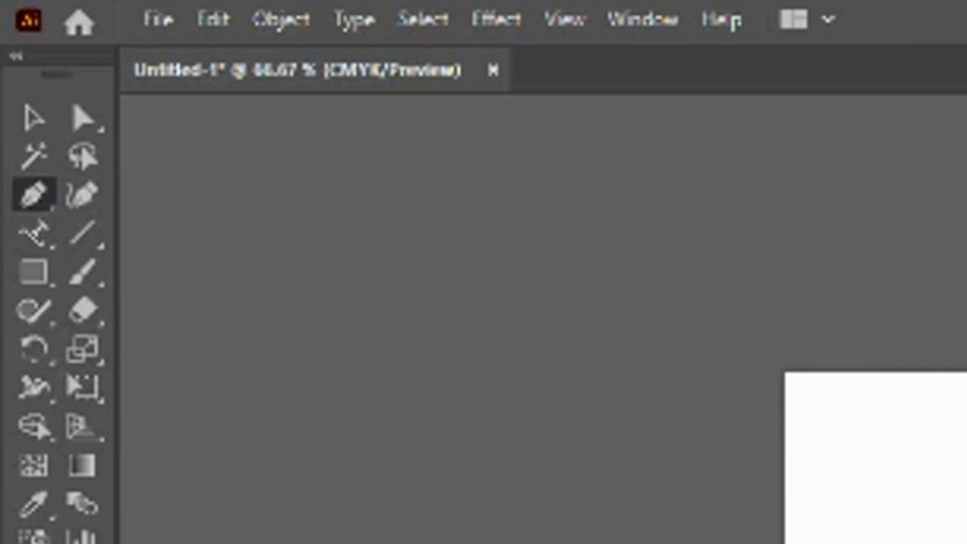
pyautogui.click(270, 253)
pyautogui.moveTo(343, 228); pyautogui.dragTo(398, 227)
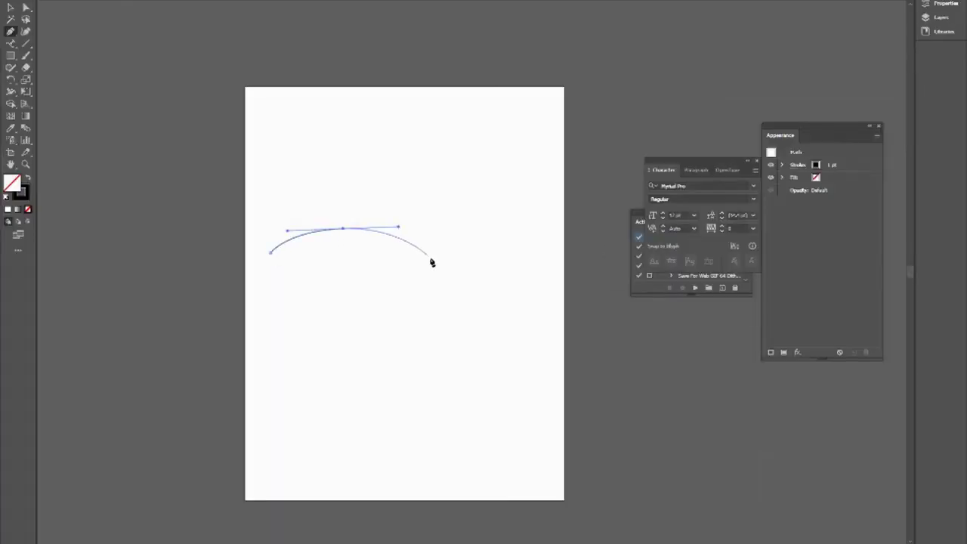
pyautogui.moveTo(432, 262); pyautogui.dragTo(464, 265)
pyautogui.moveTo(514, 233); pyautogui.dragTo(540, 233)
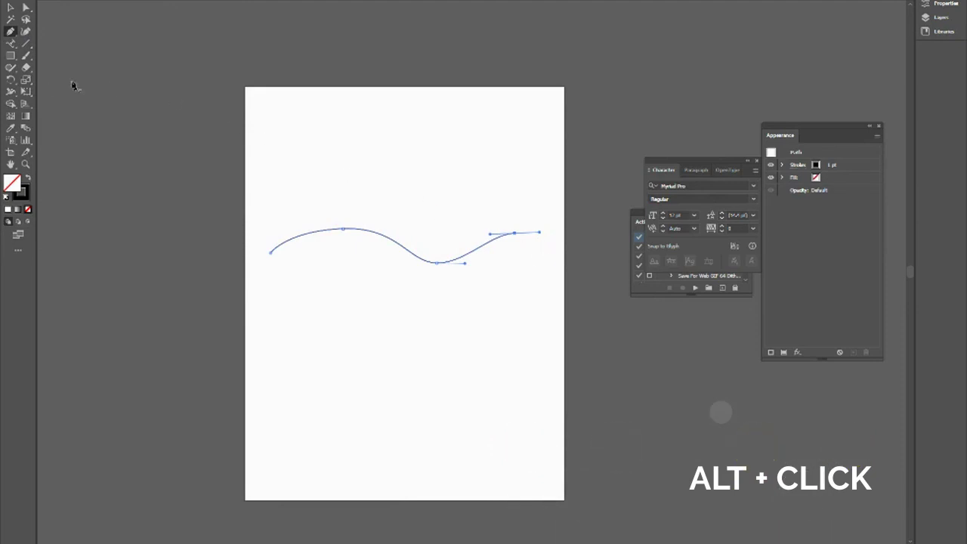
# - Add type on a path from the start of the wavy path, replacing the placeholder text with "Digital Art"
pyautogui.click(11, 46)
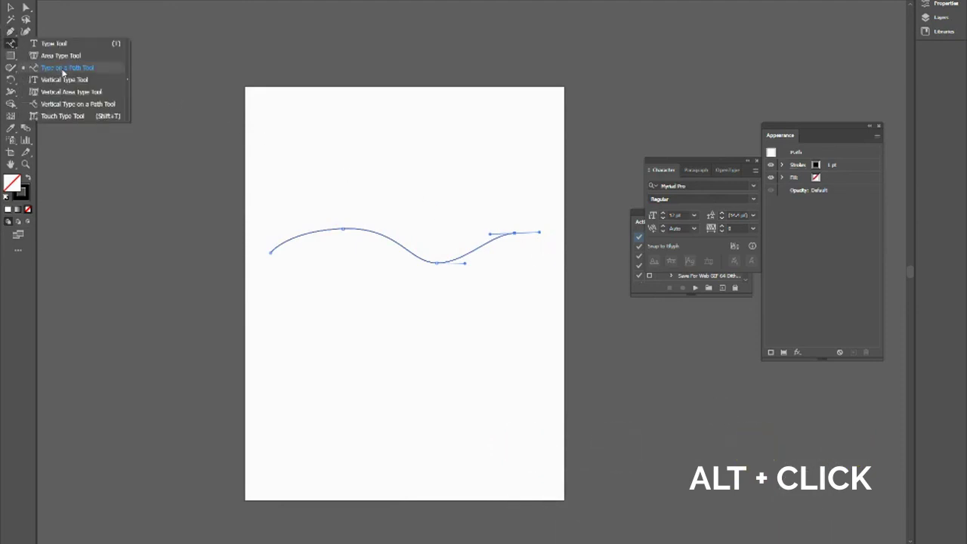
pyautogui.click(64, 69)
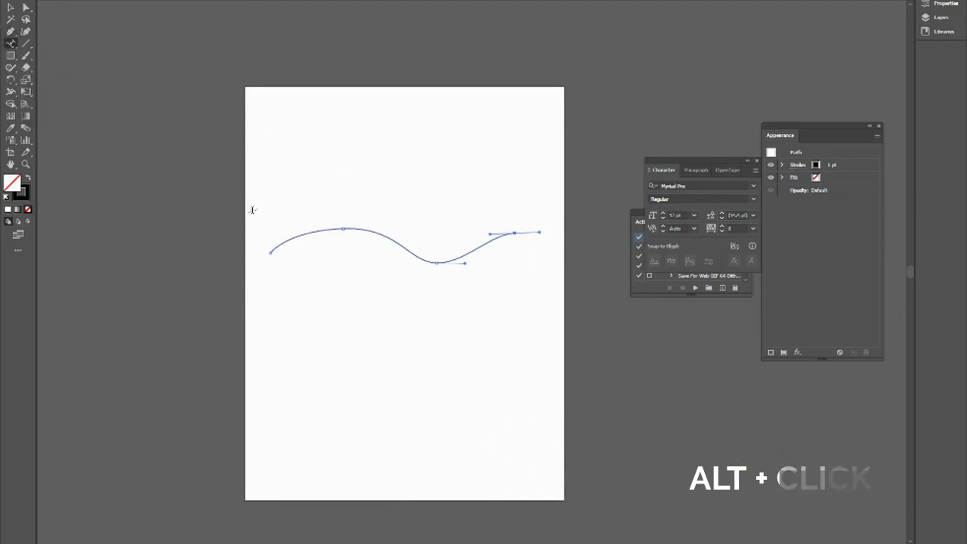
pyautogui.click(271, 251)
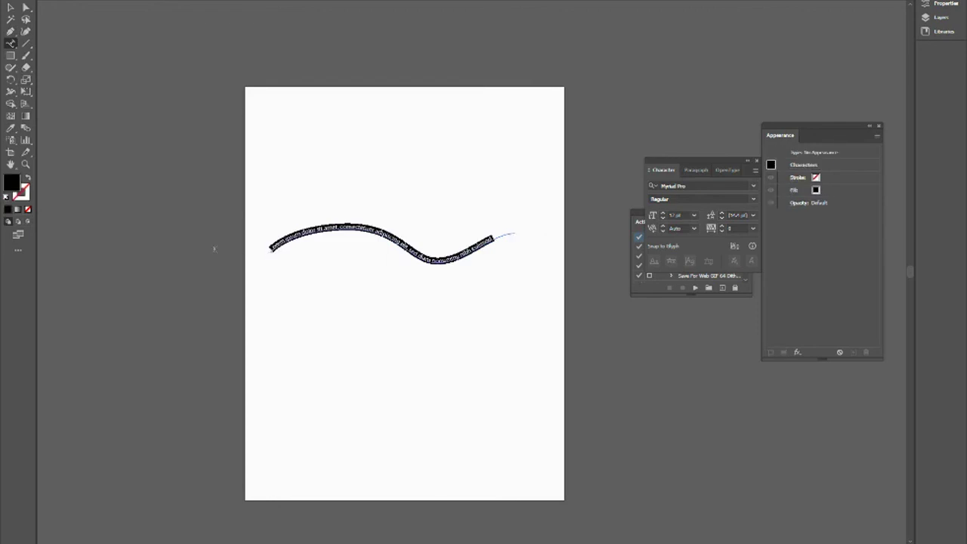
pyautogui.press('BackSpace')
pyautogui.write('Digital Art')
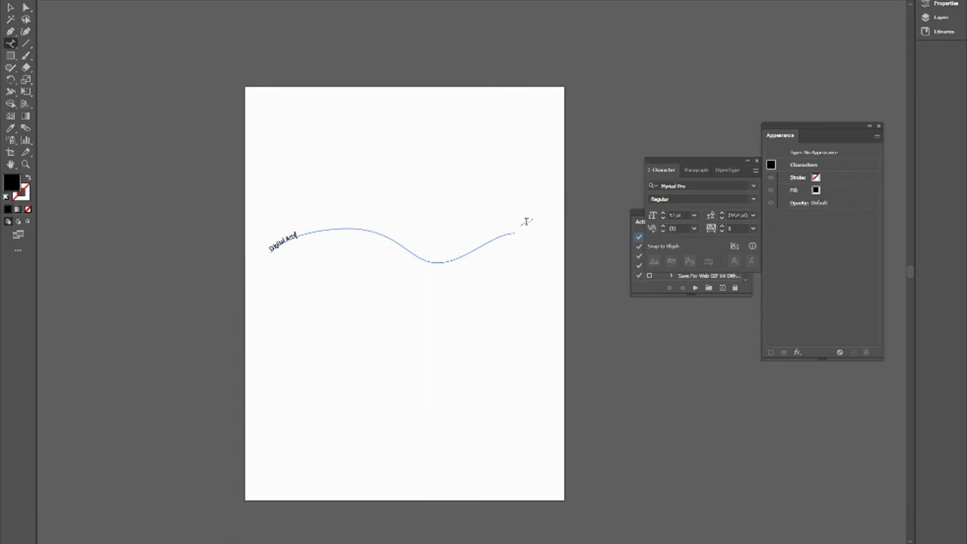
pyautogui.write('s')
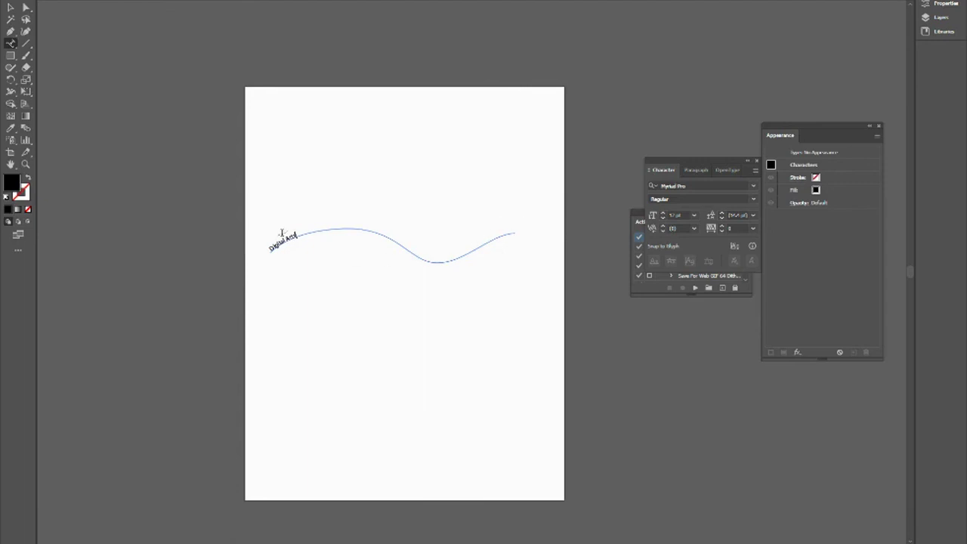